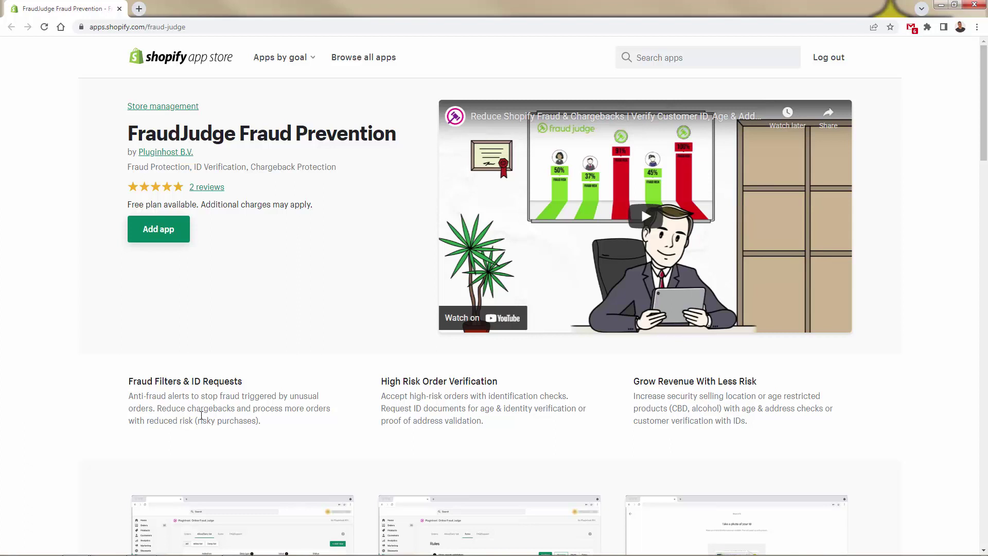
- Read the FraudJudge listing's Fraud Filters, High Risk Order Verification and Increase security paragraphs
left_click_drag(143, 400, 242, 400)
left_click(239, 407)
left_click_drag(410, 386, 537, 428)
left_click(538, 428)
double_click(456, 410)
triple_click(456, 410)
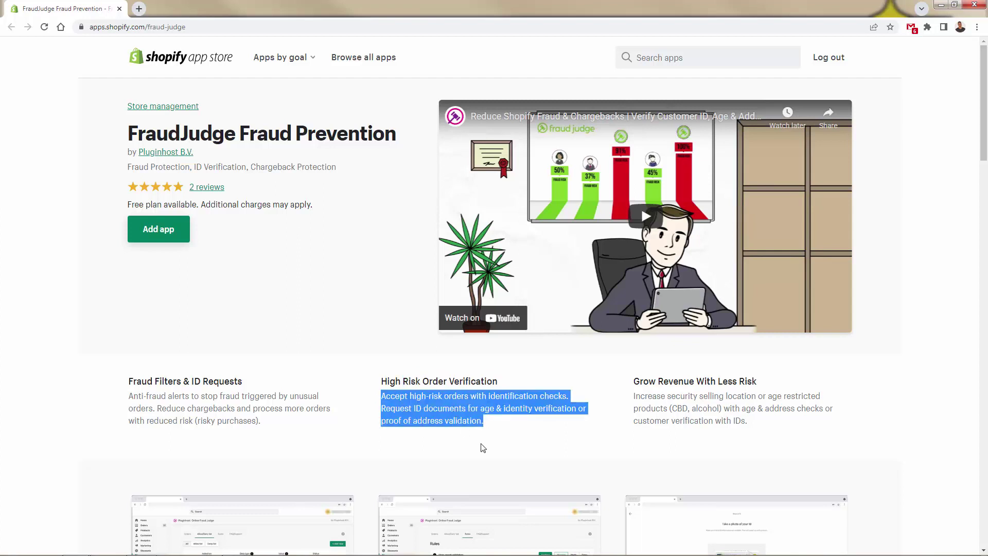
left_click(492, 441)
left_click_drag(629, 392, 761, 431)
left_click(761, 430)
scroll(760, 433, "down", 1)
- Enlarge the first screenshot and page through the Rules, ID photo and Allow/Deny list screenshots
scroll(761, 433, "down", 1)
left_click(167, 425)
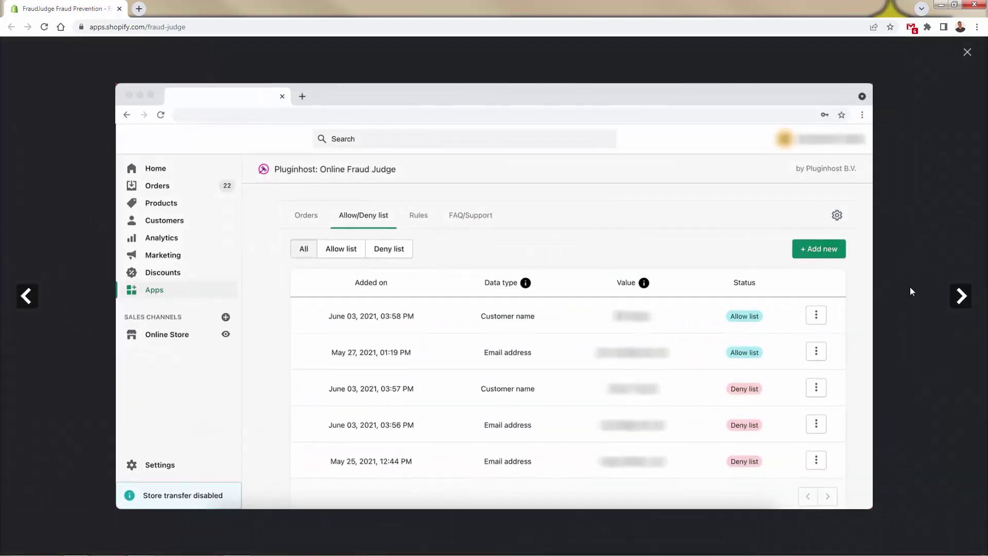
left_click(964, 306)
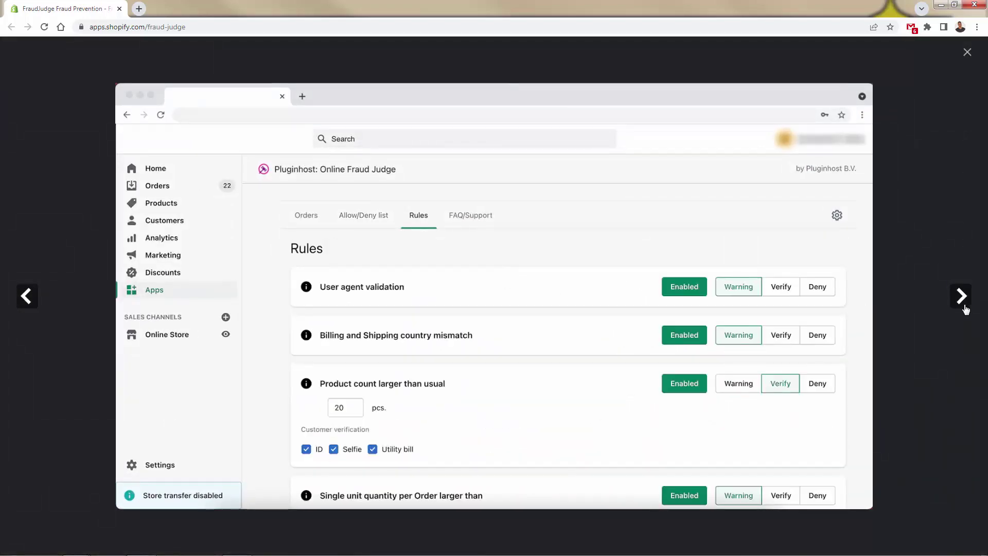
left_click(961, 296)
left_click(964, 308)
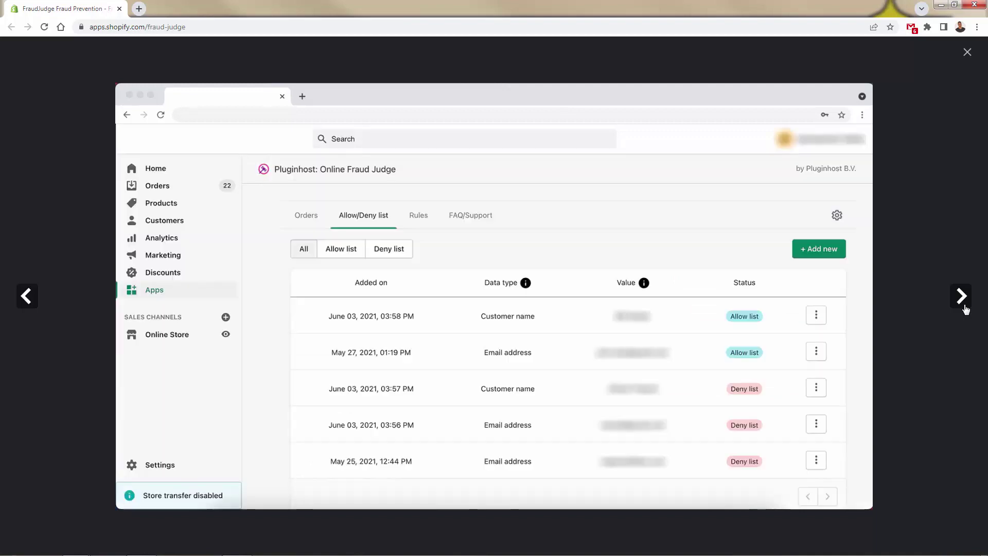
left_click(27, 296)
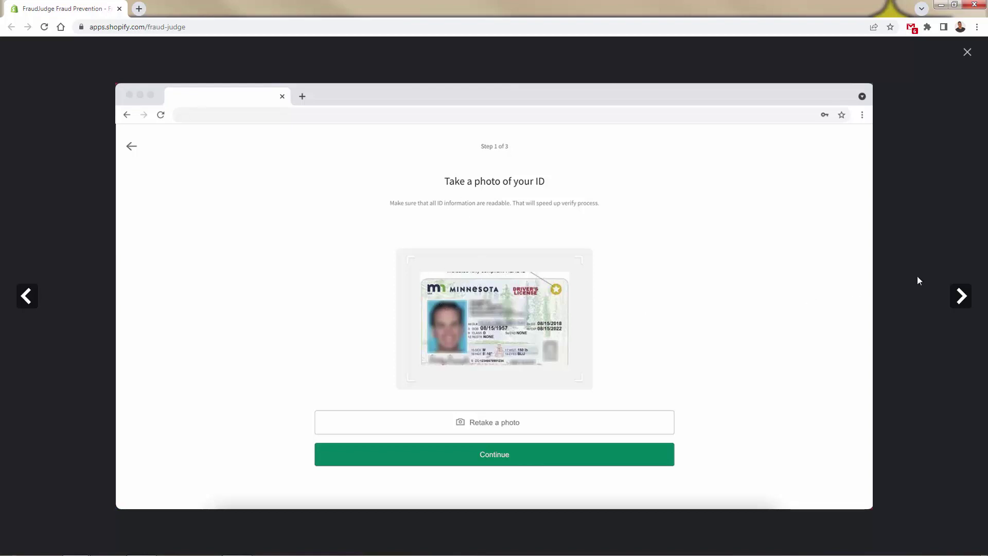
left_click(958, 299)
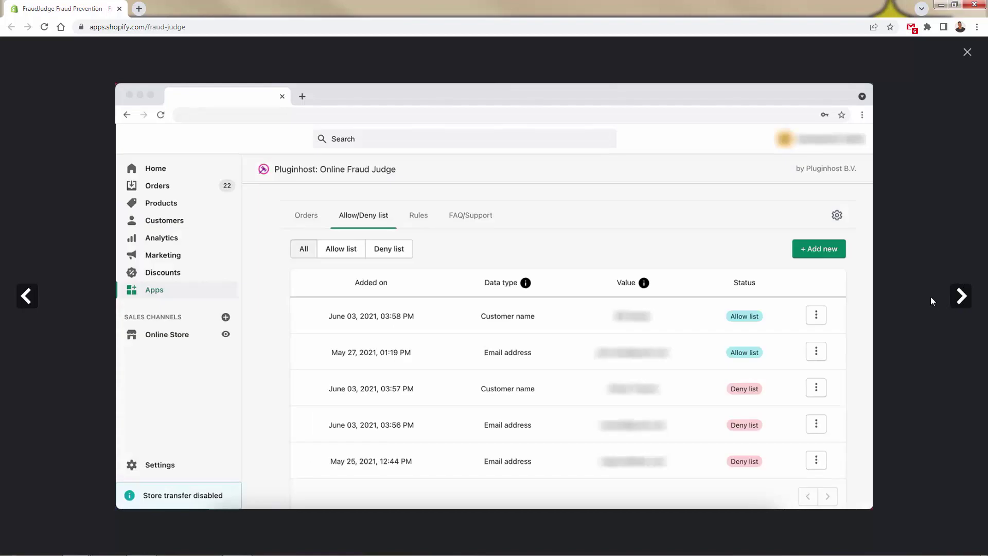
left_click(961, 307)
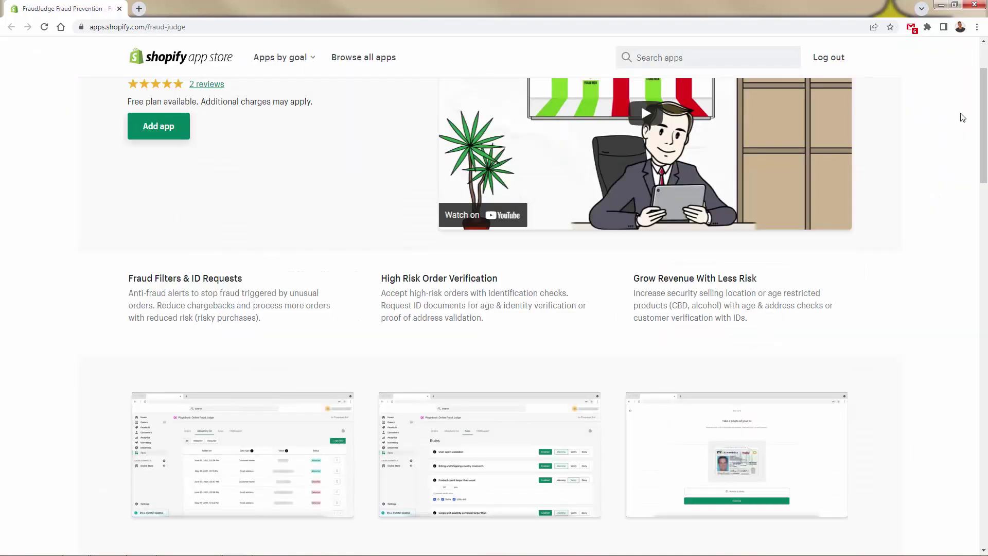
- Expand FraudJudge's full description, read it, and return to the top of the listing
scroll(474, 501, "down", 8)
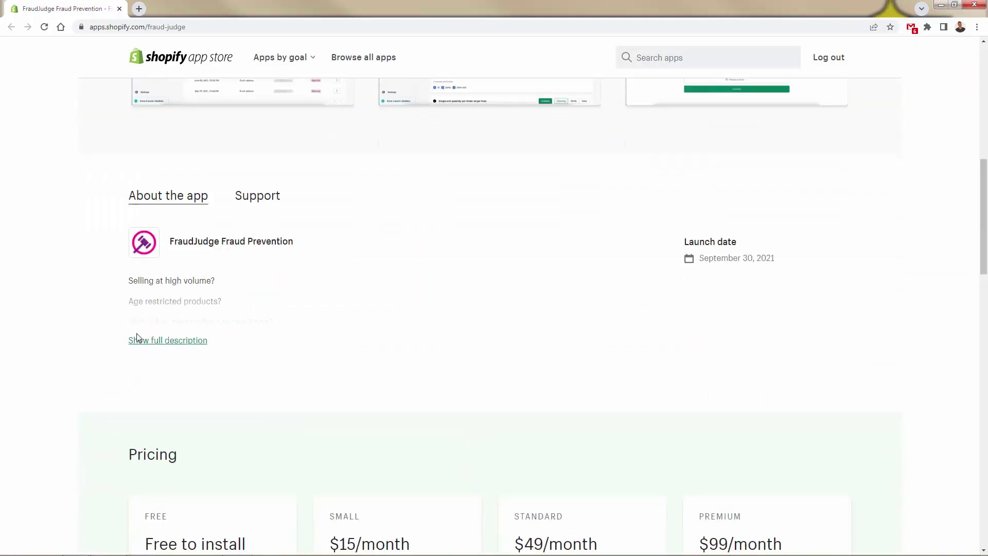
left_click(138, 339)
scroll(139, 339, "down", 3)
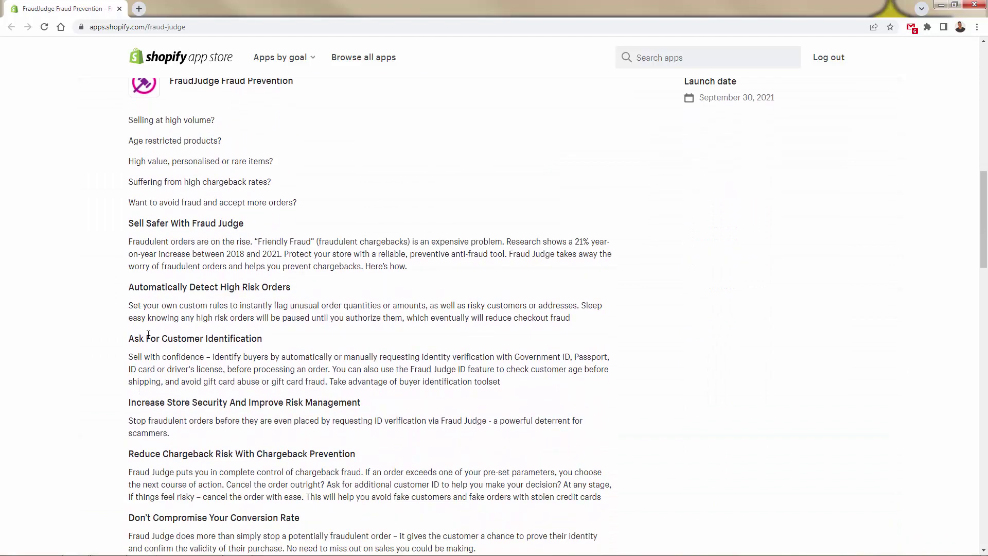
scroll(150, 331, "down", 4)
scroll(137, 453, "up", 5)
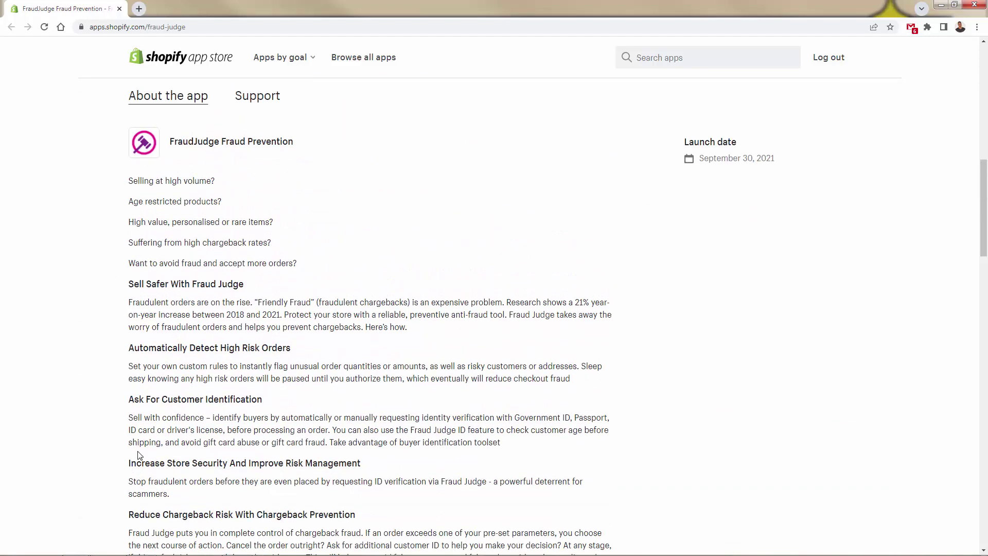
scroll(138, 455, "up", 15)
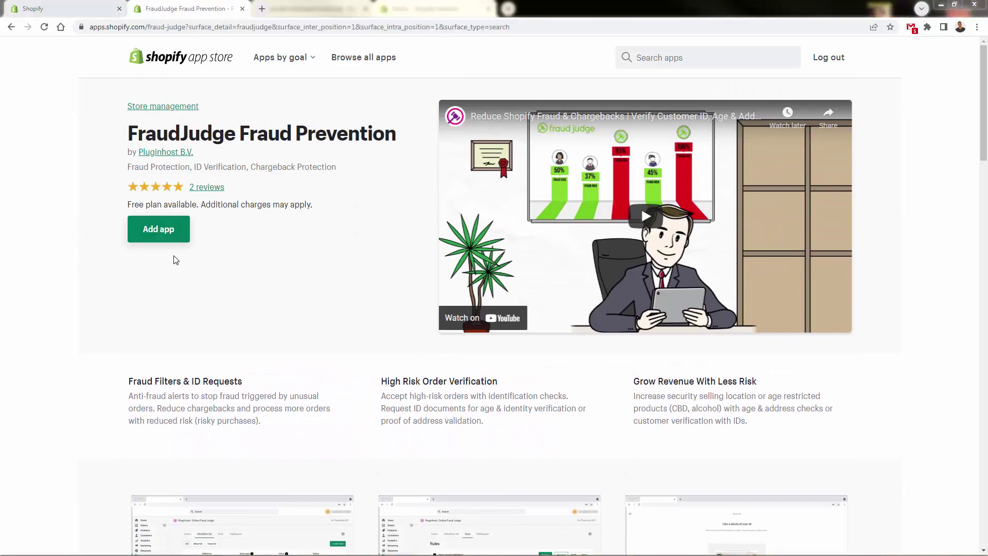
- Add FraudJudge to the store and approve installing Fraud Judge Fraud Protection
left_click(161, 238)
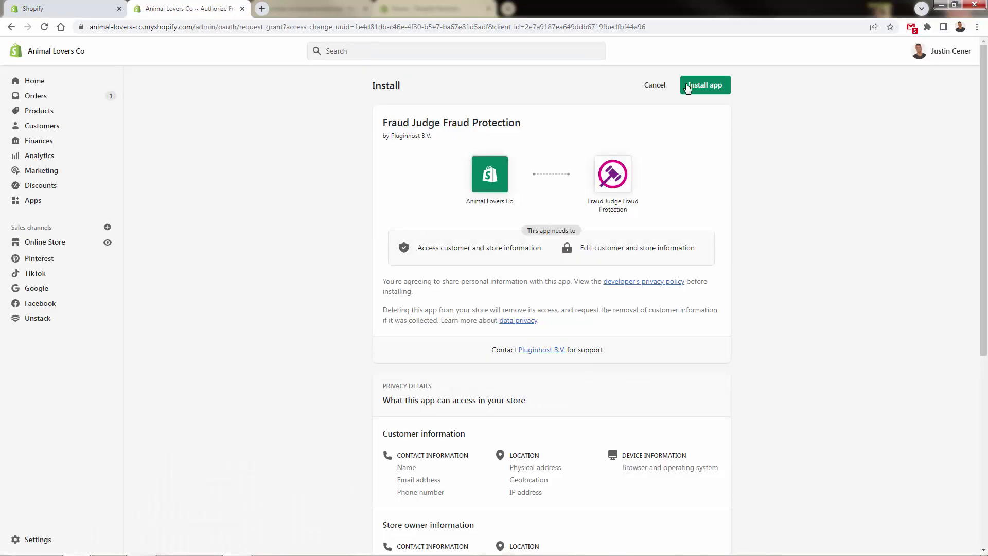
left_click(701, 84)
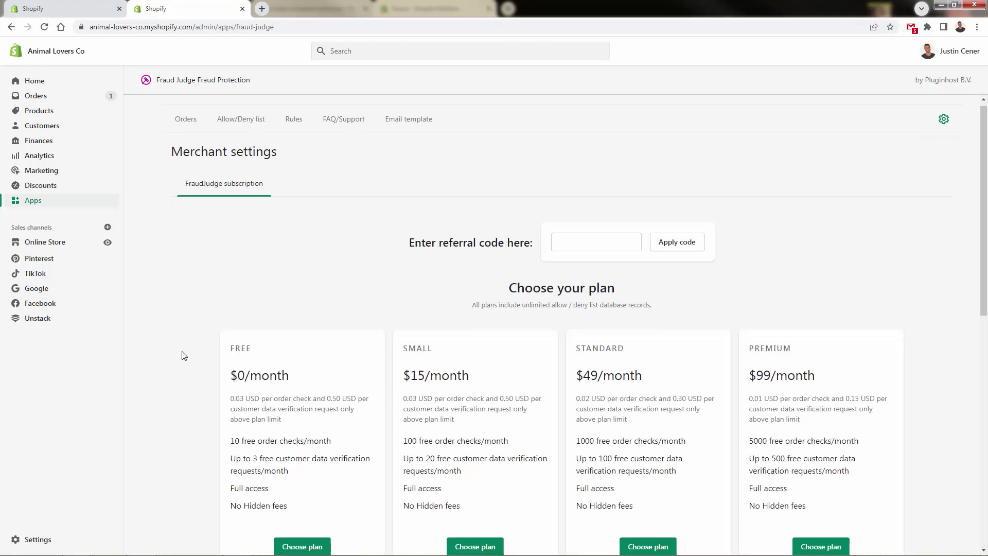
- Scroll through the Merchant settings plans: Free, Small, Standard and Premium
scroll(183, 354, "down", 3)
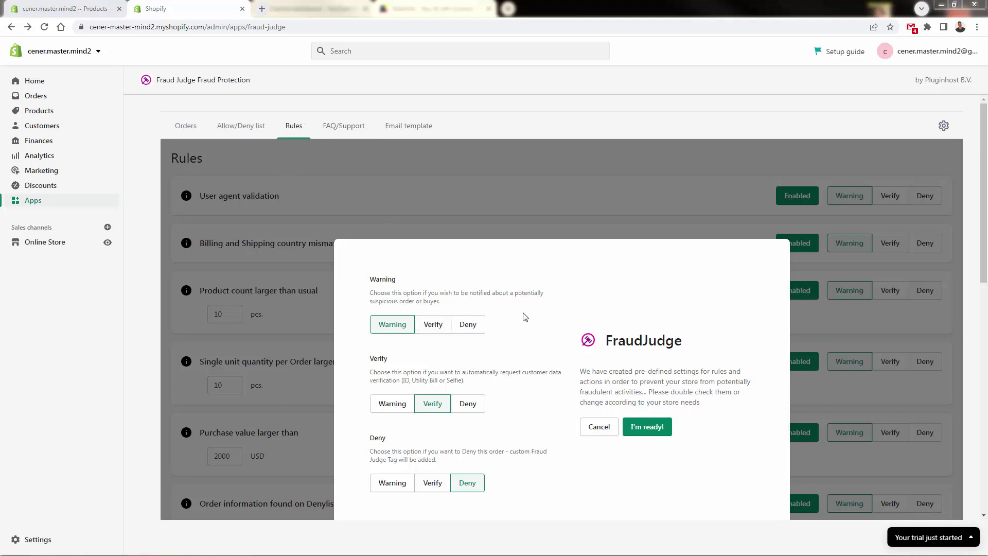
- Read the introduction's Warning and Verify explanations, highlighting their key passages
scroll(527, 309, "down", 2)
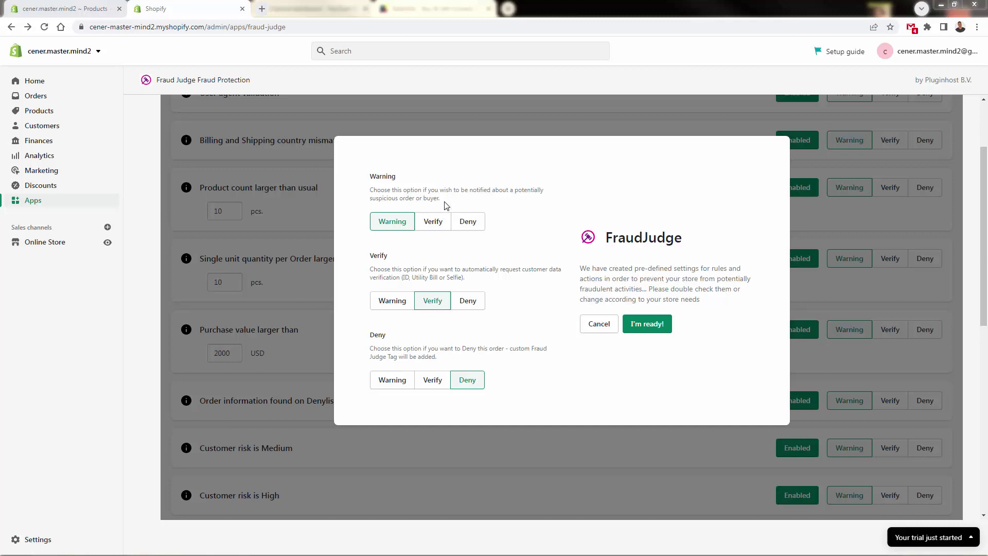
left_click_drag(446, 203, 387, 200)
left_click(407, 216)
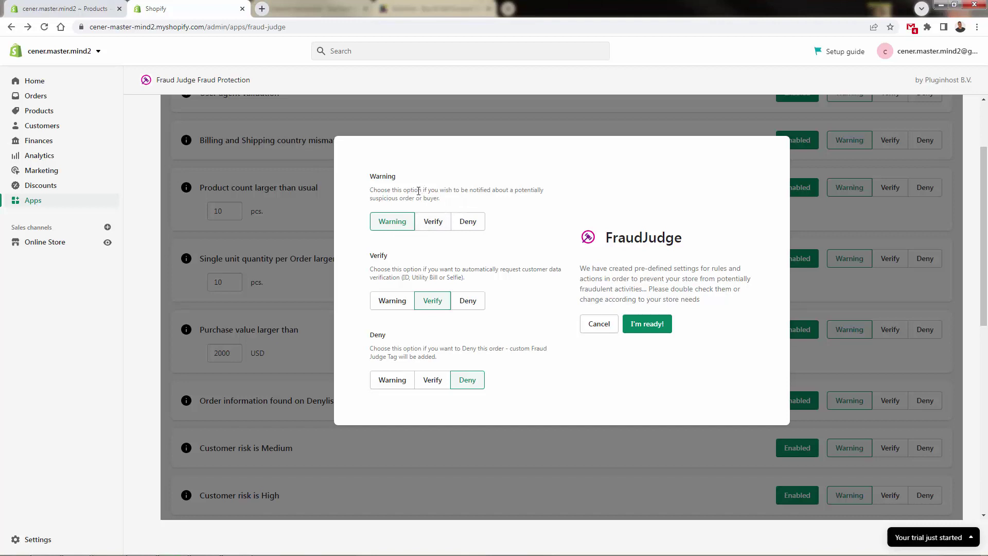
triple_click(418, 191)
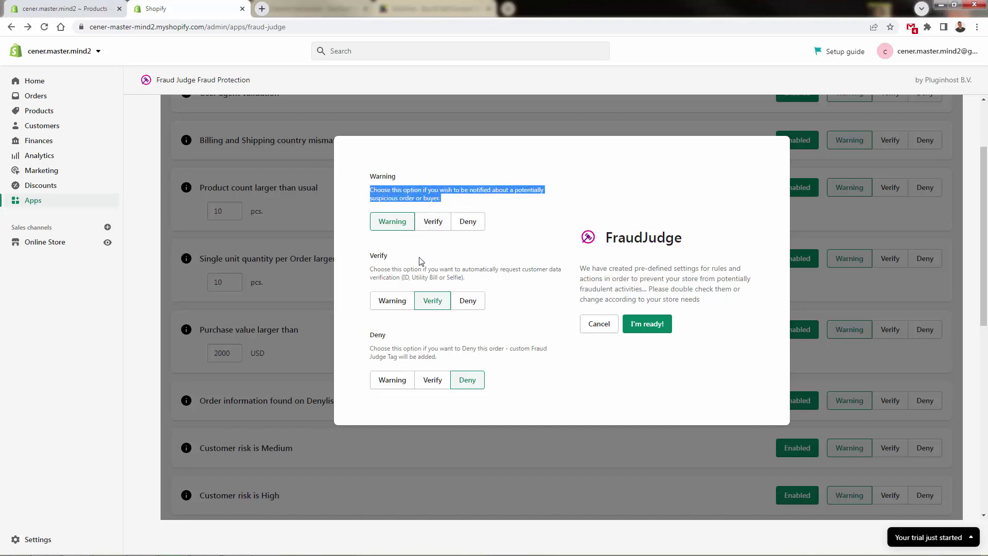
double_click(421, 278)
triple_click(422, 277)
left_click(422, 278)
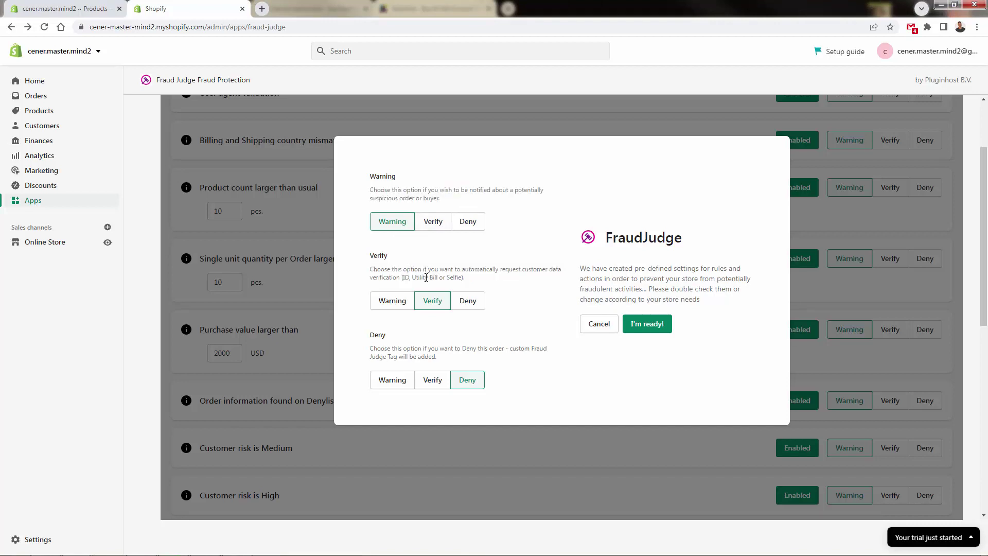
left_click_drag(445, 270, 494, 284)
left_click(489, 280)
left_click(661, 329)
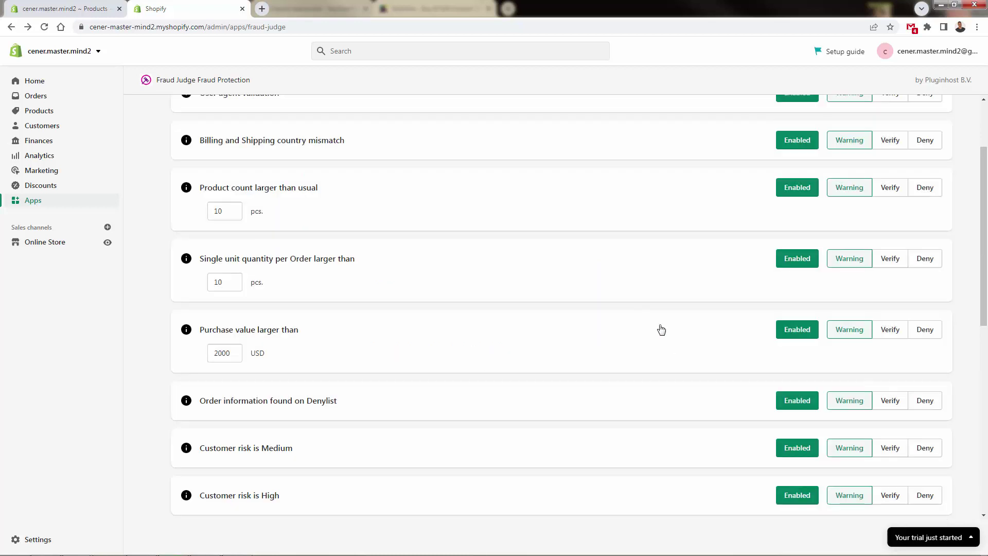
scroll(617, 394, "up", 2)
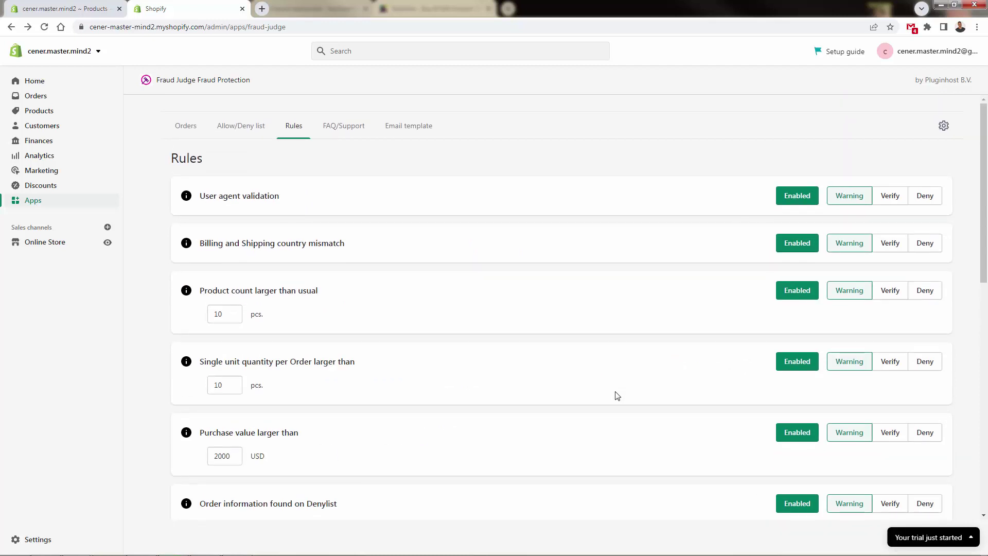
scroll(617, 396, "down", 1)
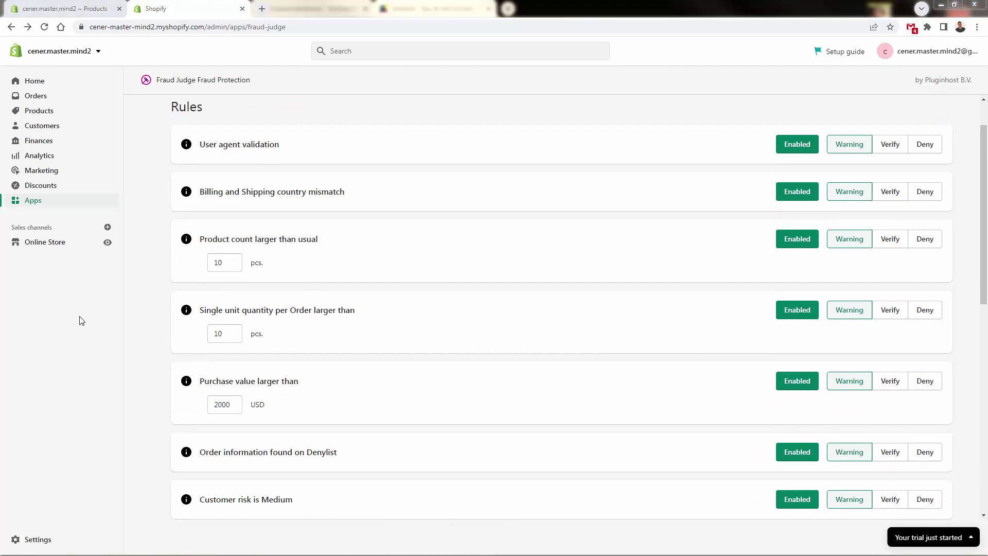
mouse_move(186, 149)
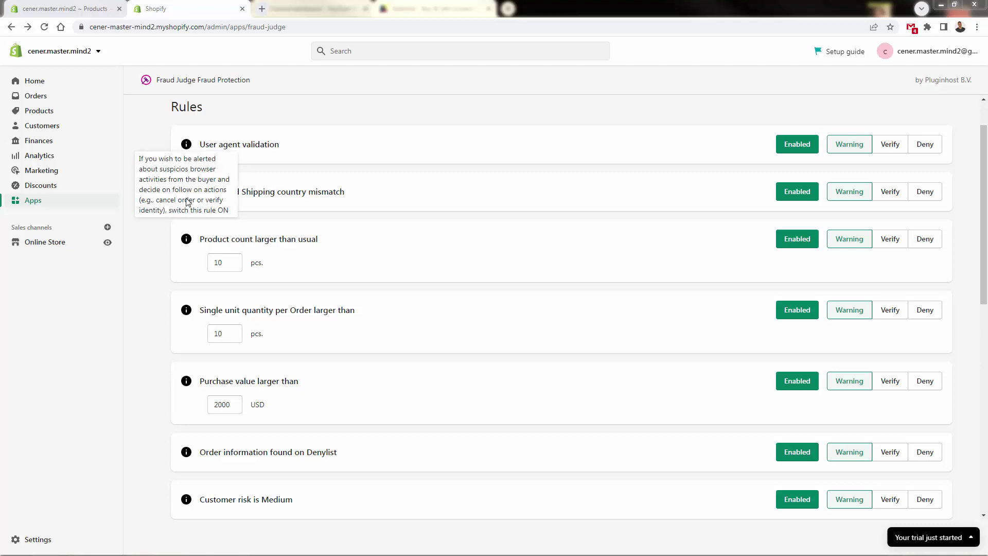
left_click(900, 149)
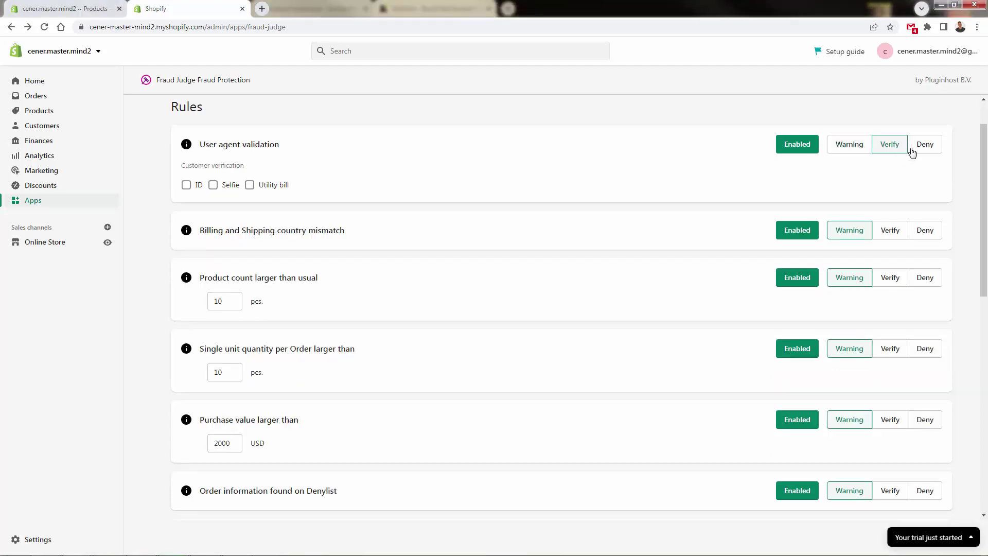
left_click(186, 186)
left_click(214, 186)
left_click(187, 186)
left_click(214, 186)
left_click(260, 186)
left_click(260, 186)
left_click(216, 186)
left_click(193, 186)
left_click(261, 187)
left_click(262, 187)
left_click(214, 186)
left_click(186, 185)
left_click(937, 151)
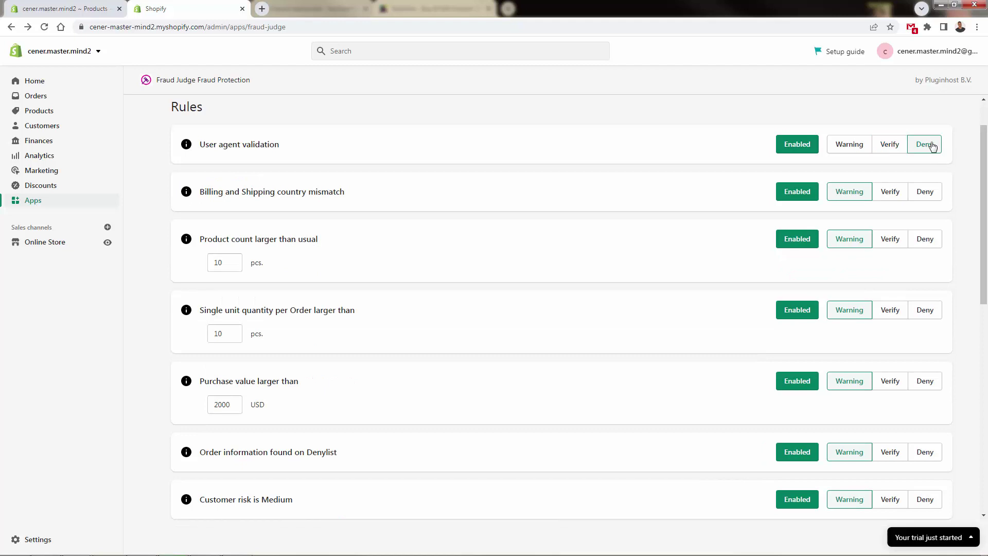
left_click(897, 151)
left_click(853, 154)
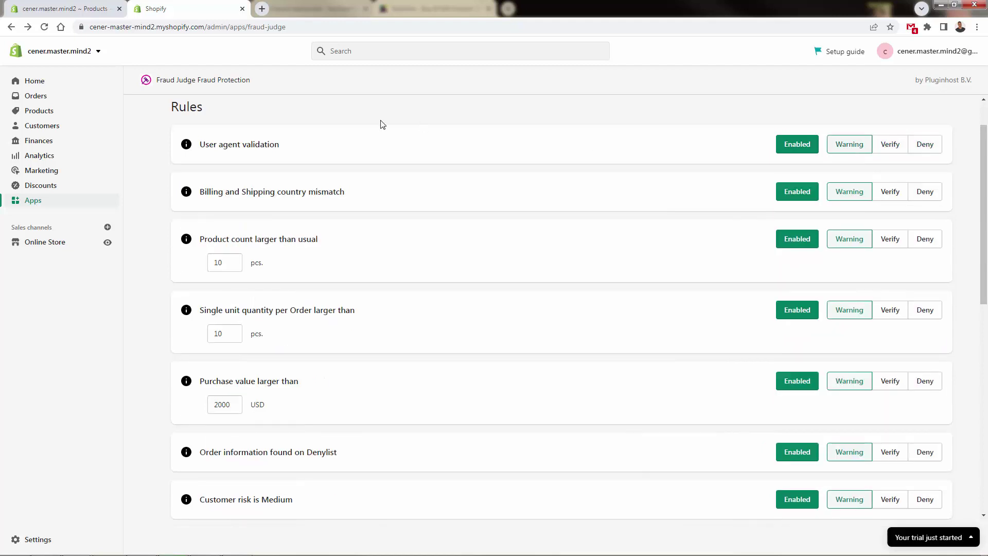
scroll(353, 146, "down", 1)
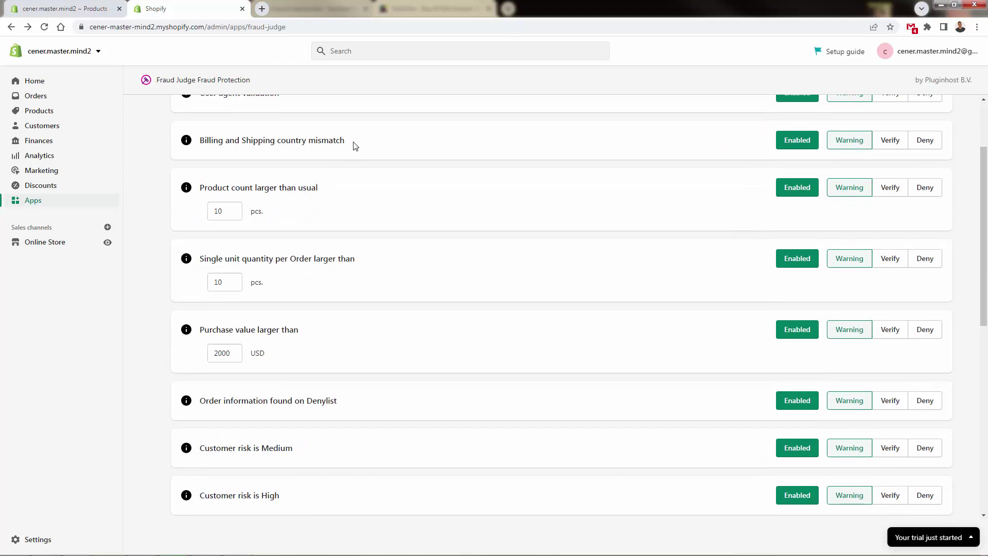
scroll(339, 252, "up", 2)
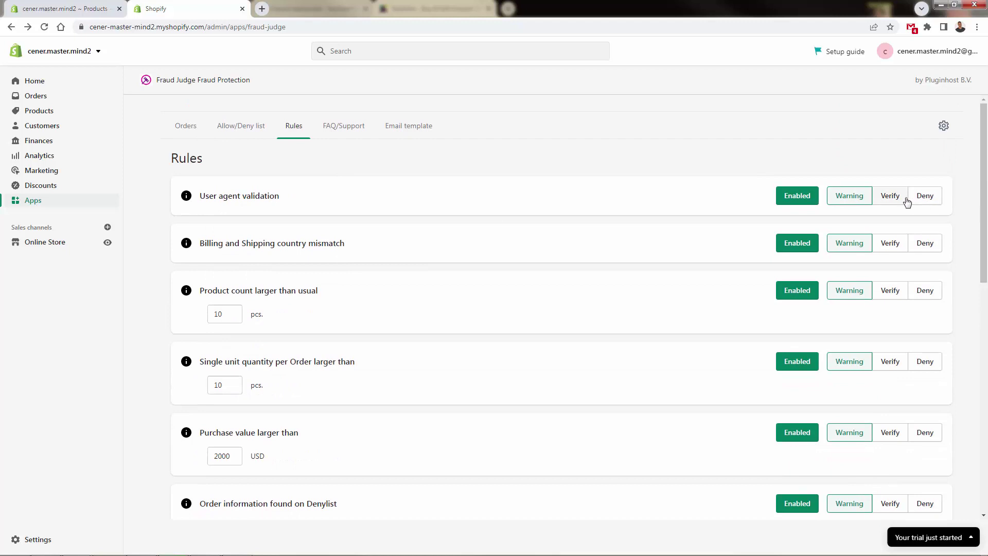
scroll(456, 262, "down", 1)
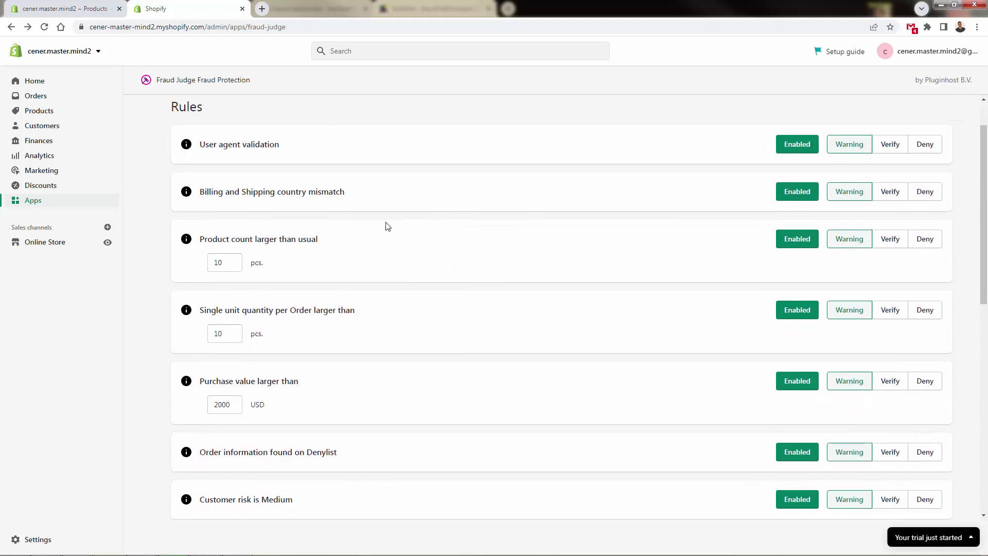
- Set the billing/shipping mismatch rule to Verify with an ID check; keep the quantity limit at 10
mouse_move(187, 196)
left_click(889, 199)
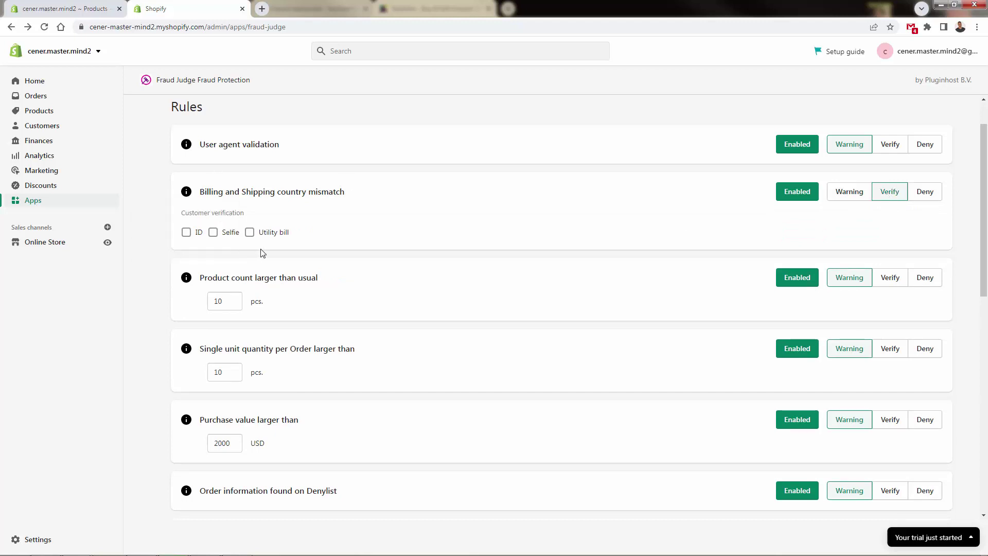
left_click(186, 232)
scroll(566, 206, "down", 3)
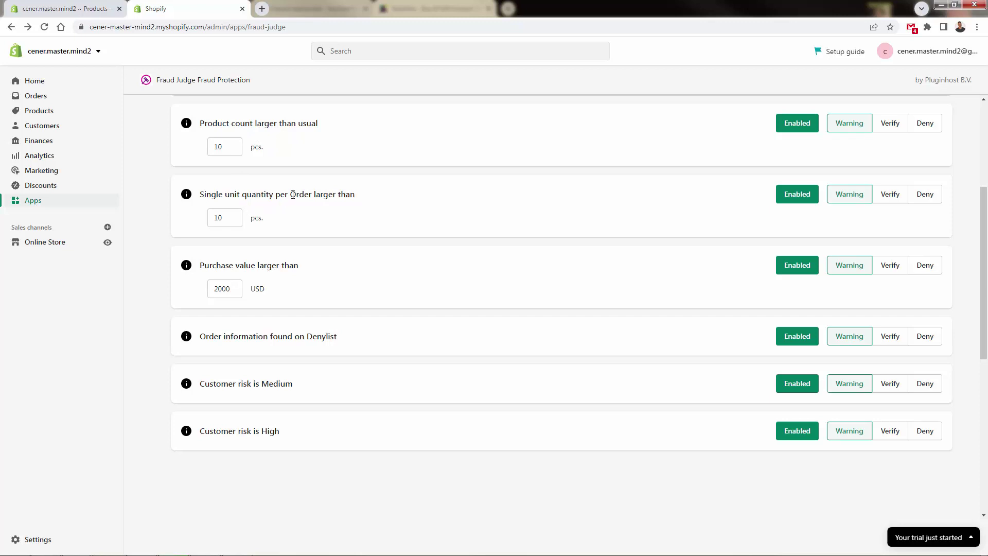
left_click(231, 215)
left_click(279, 190)
scroll(353, 198, "up", 1)
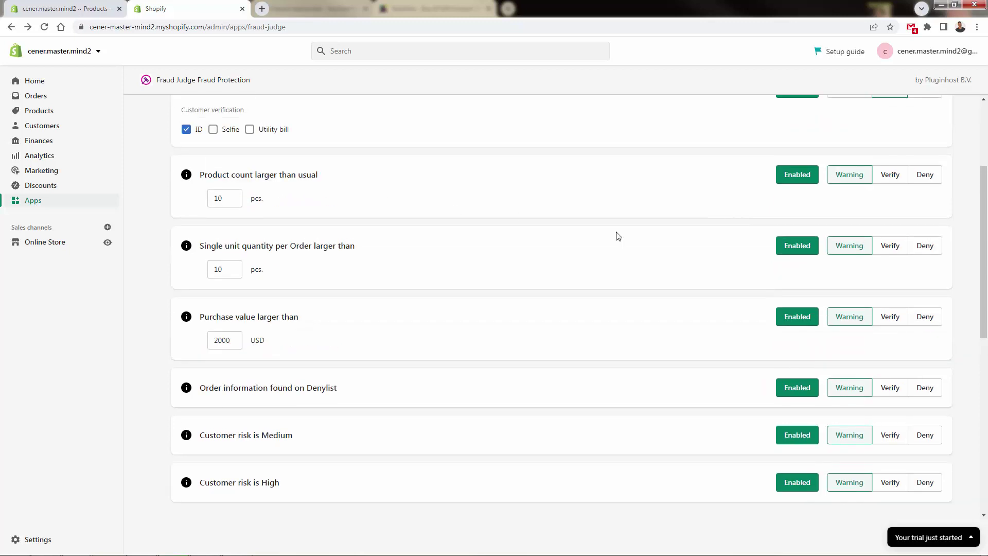
- Switch the product count and single-unit quantity rules to Verify, each requiring an ID
left_click(890, 246)
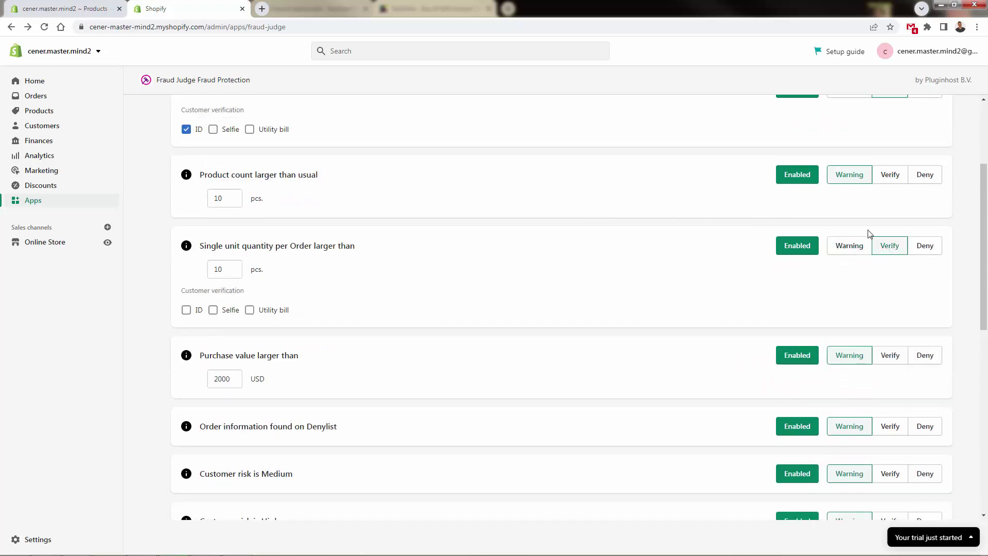
left_click(889, 175)
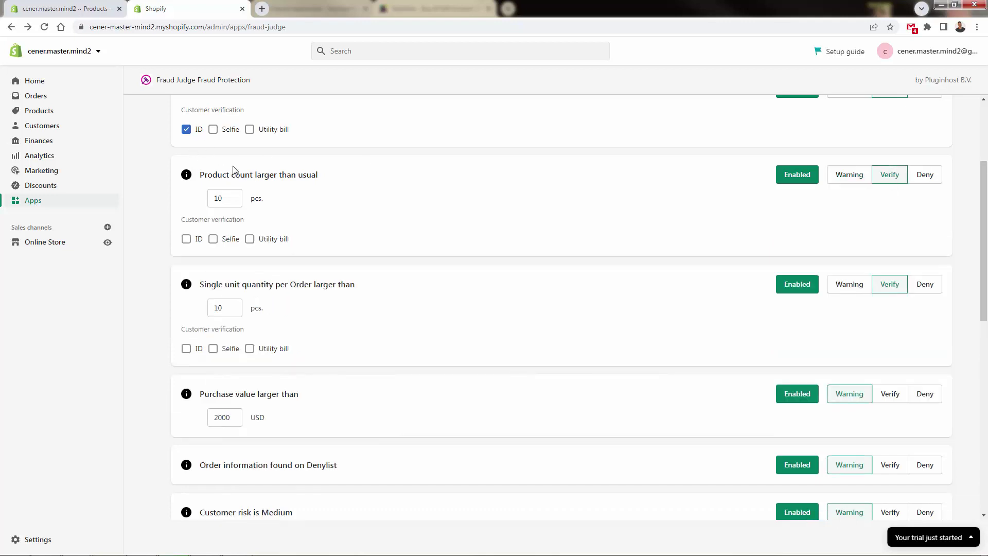
left_click_drag(232, 170, 286, 168)
left_click(286, 169)
left_click_drag(238, 285, 311, 293)
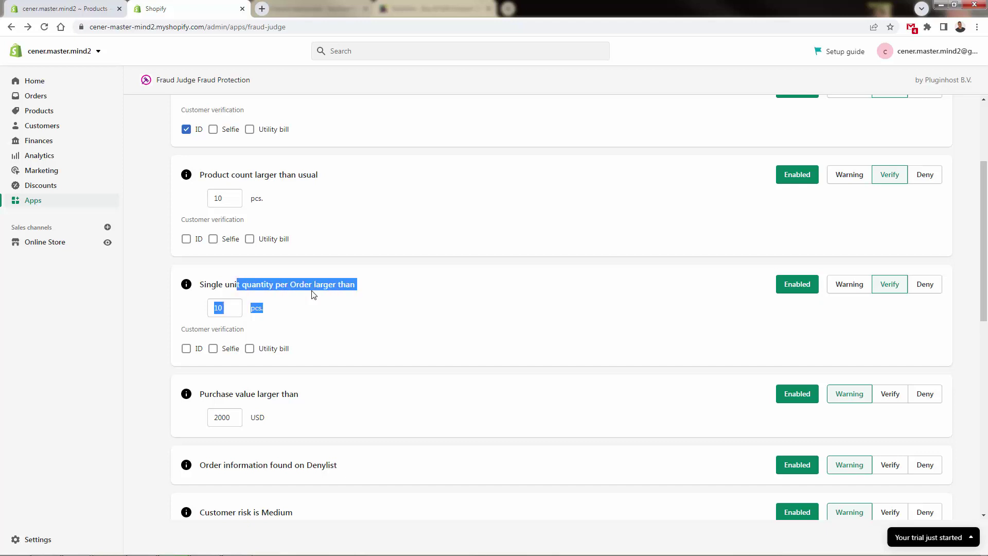
left_click(304, 308)
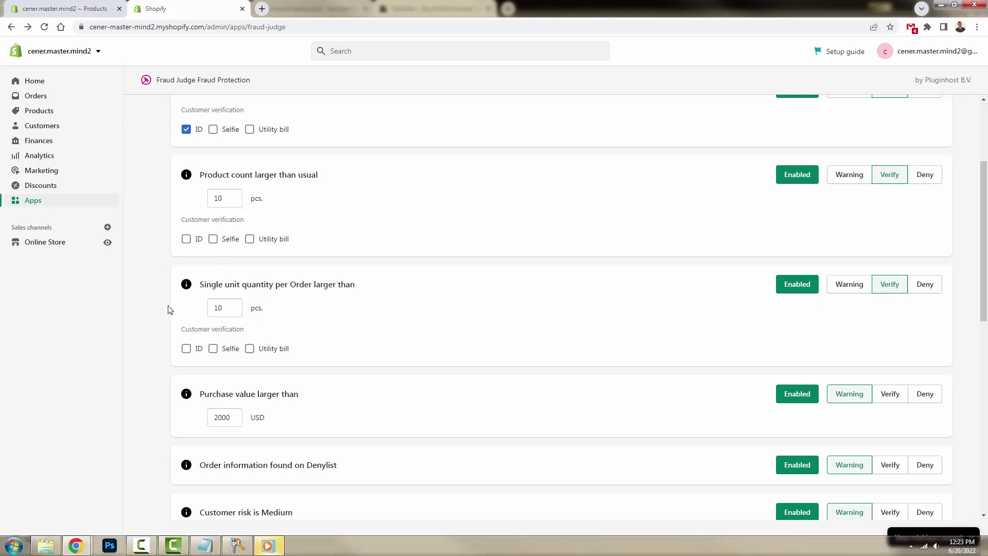
left_click(114, 297)
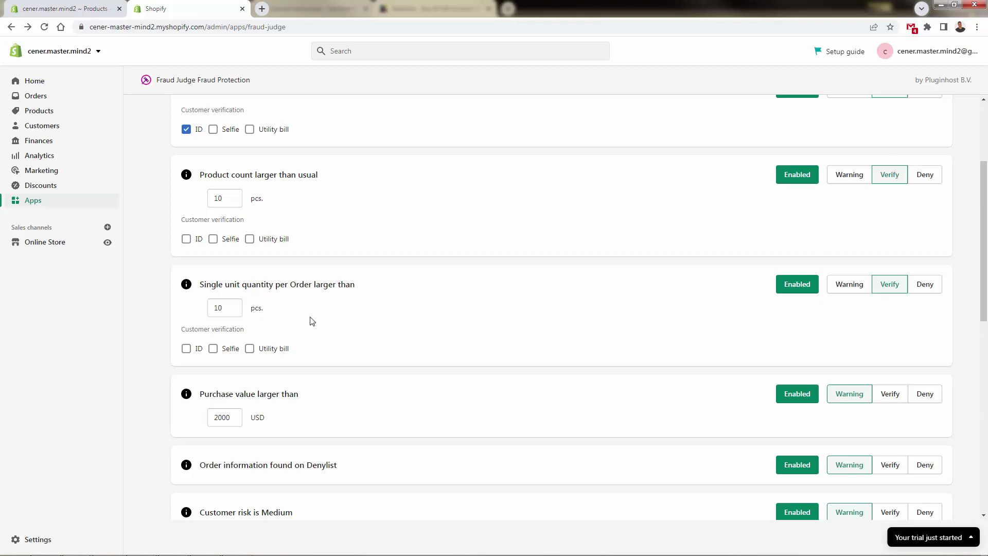
left_click(188, 240)
left_click(186, 350)
scroll(209, 348, "down", 1)
scroll(248, 340, "down", 2)
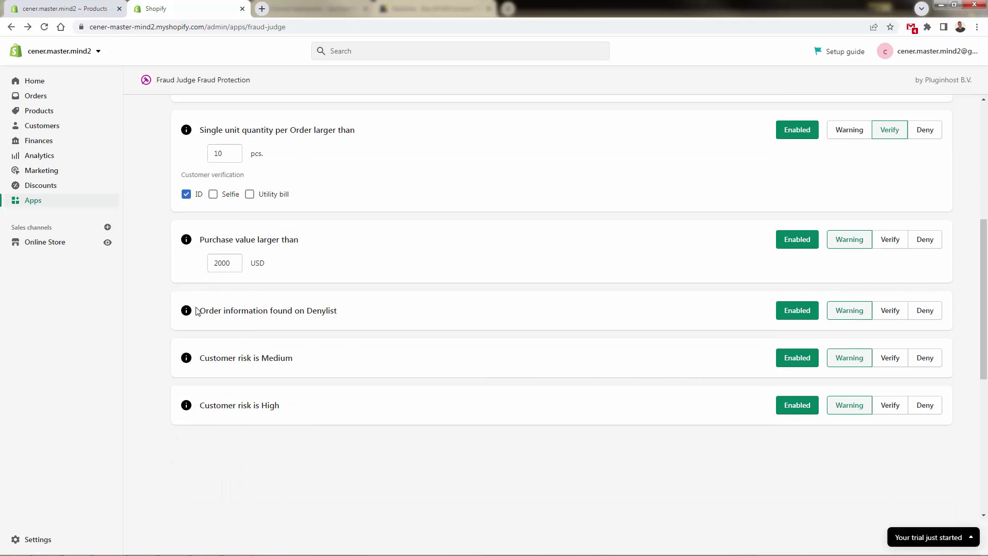
- Replace the 2000 USD purchase value threshold, trying 6500 before entering 600
mouse_move(168, 333)
double_click(228, 264)
type("6500")
left_click(299, 261)
left_click(236, 262)
double_click(236, 263)
type("2000")
left_click(268, 280)
double_click(226, 265)
type("600")
left_click(332, 251)
- Set the purchase value rule to Deny and correct its threshold to 6000 USD
left_click(918, 239)
left_click(884, 246)
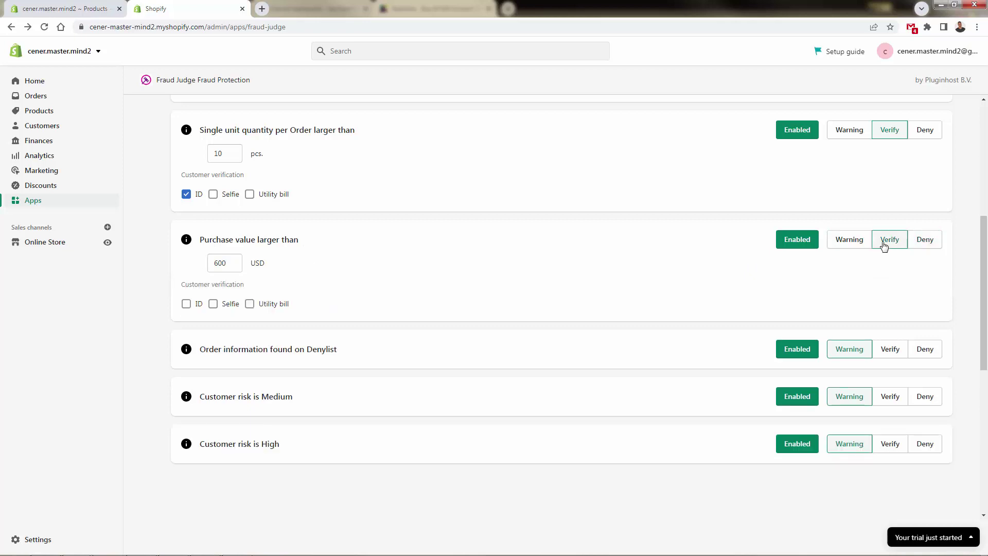
left_click(844, 246)
left_click(924, 246)
left_click(231, 269)
type("0")
left_click(381, 238)
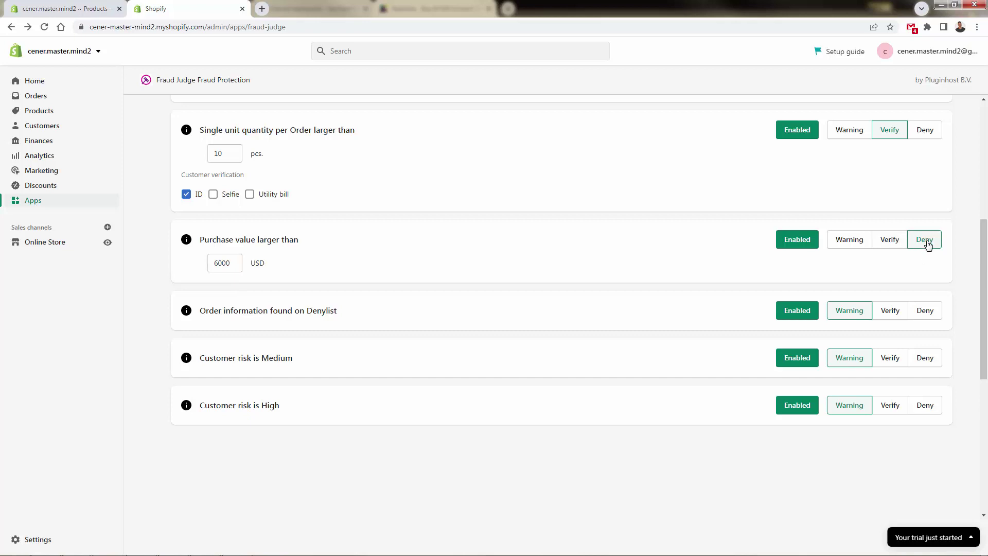
- Set the 'Order information found on Denylist' rule to Deny
mouse_move(187, 318)
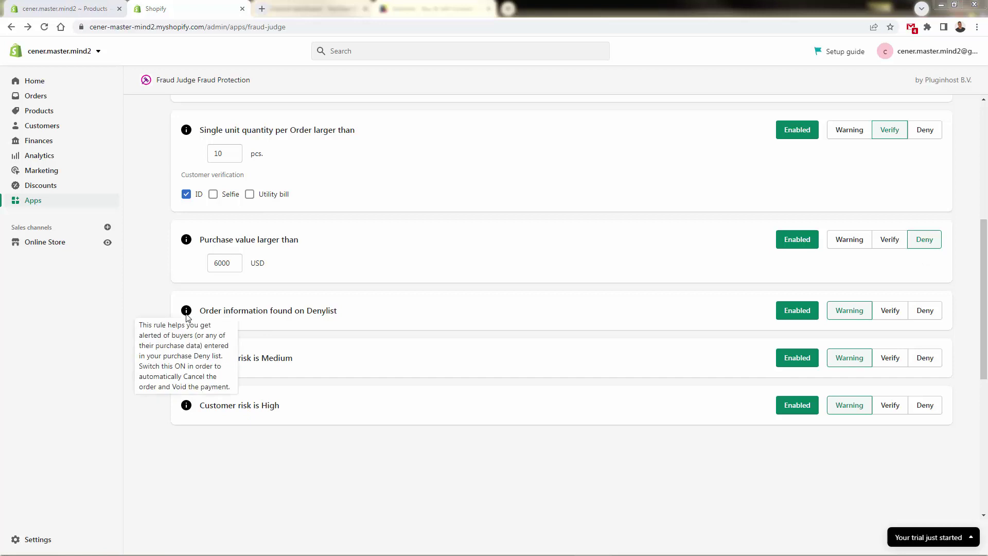
right_click(187, 317)
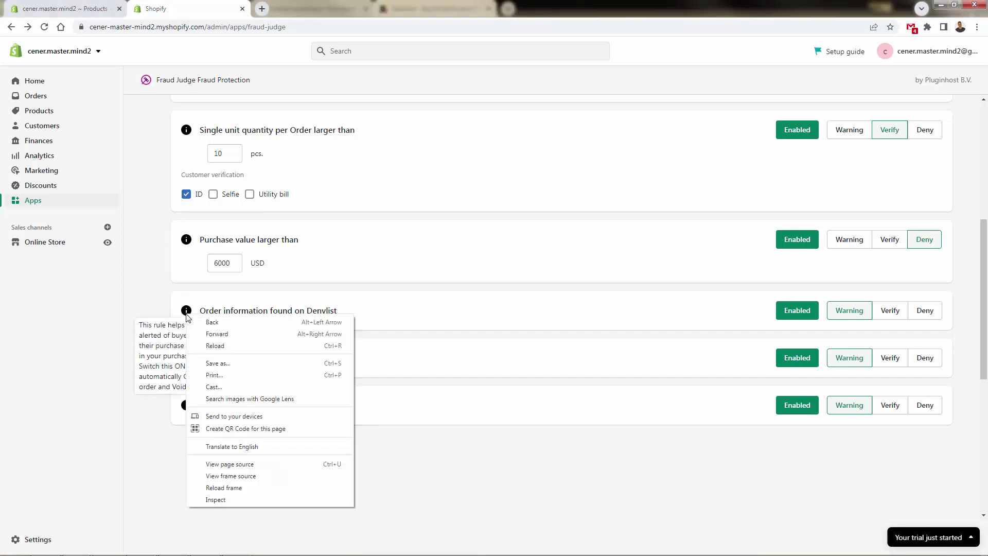
left_click(190, 296)
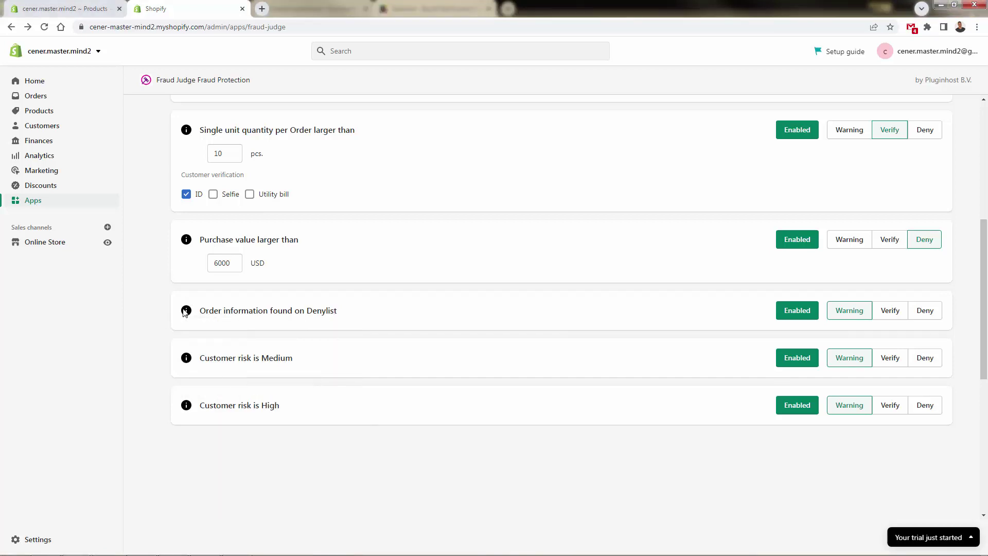
left_click(917, 315)
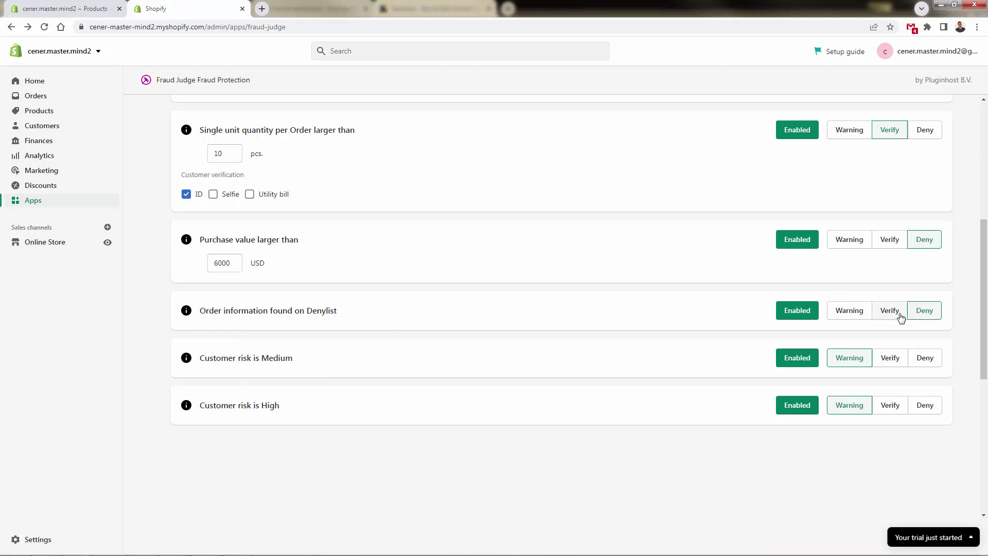
left_click(892, 319)
left_click(926, 315)
- Make the 'Customer risk is High' rule require verification
mouse_move(188, 361)
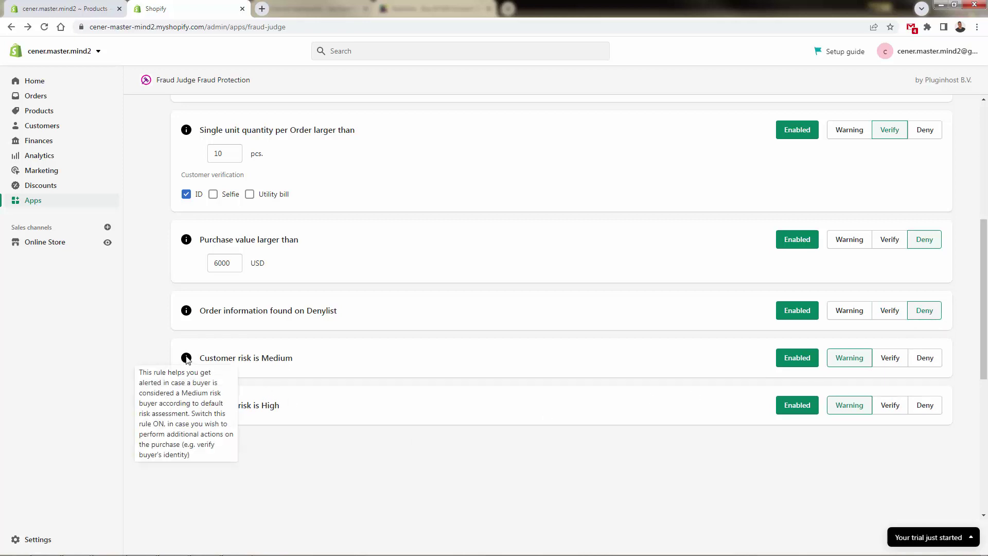
mouse_move(187, 407)
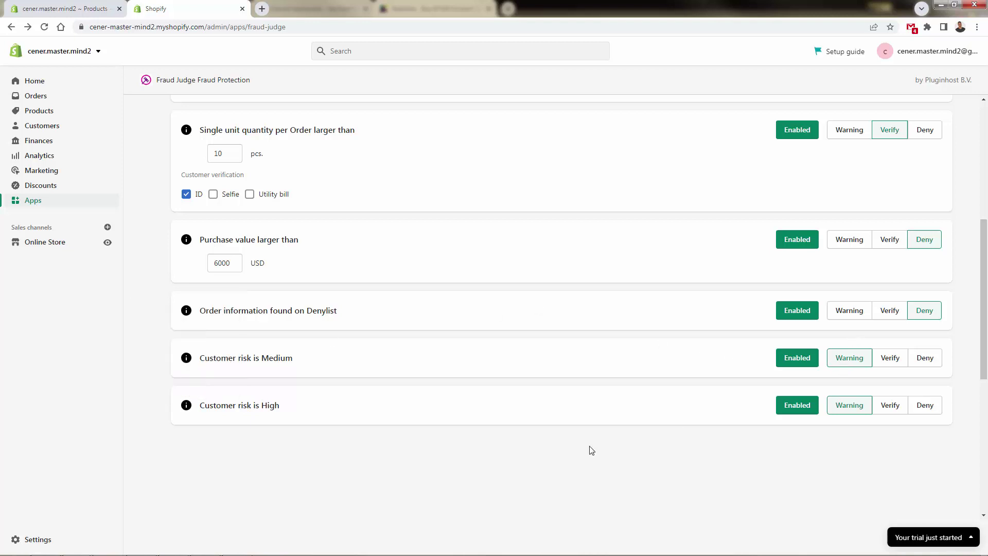
left_click(880, 409)
- Require an ID check for the high-risk customer rule
left_click(186, 445)
scroll(466, 490, "up", 6)
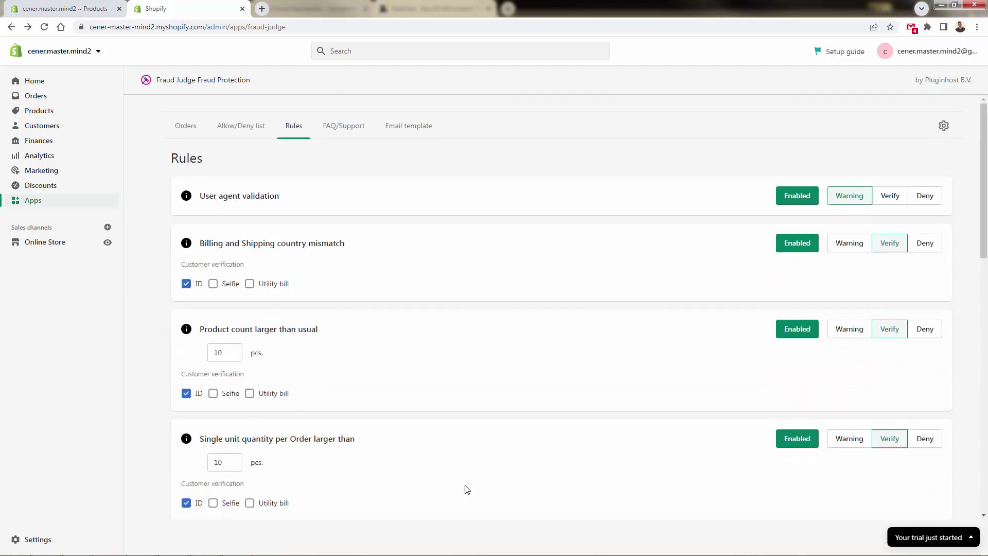
scroll(467, 490, "down", 2)
scroll(465, 487, "up", 2)
scroll(397, 409, "down", 2)
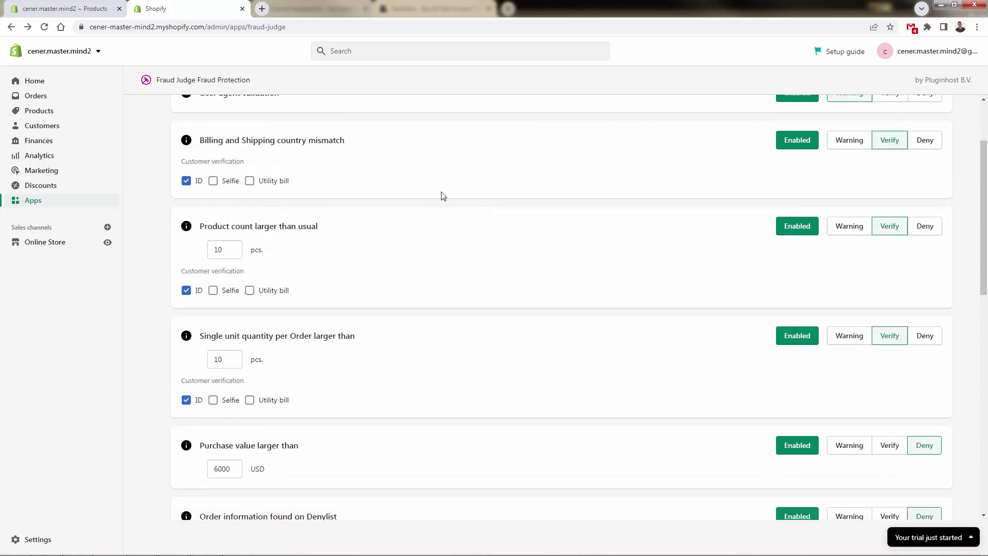
scroll(414, 487, "down", 3)
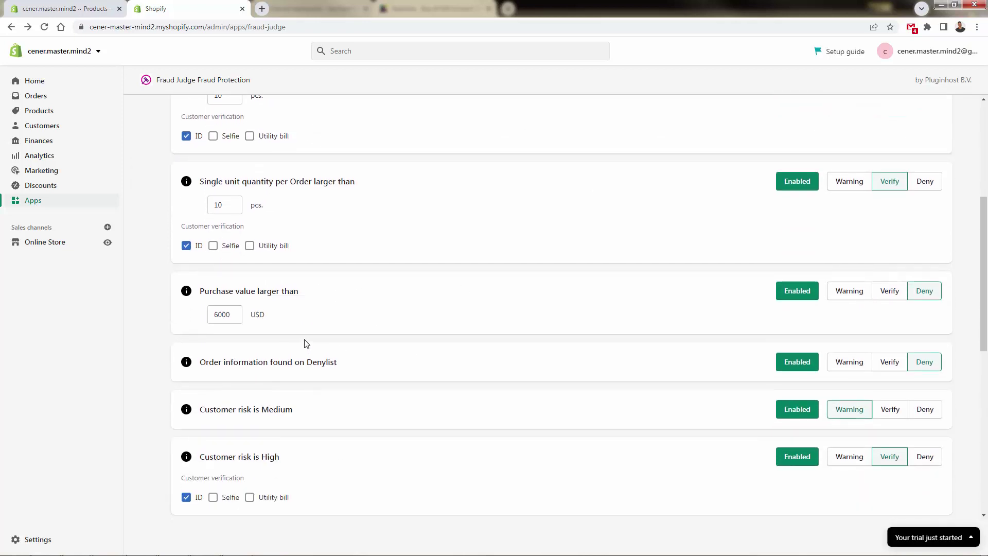
scroll(353, 406, "up", 2)
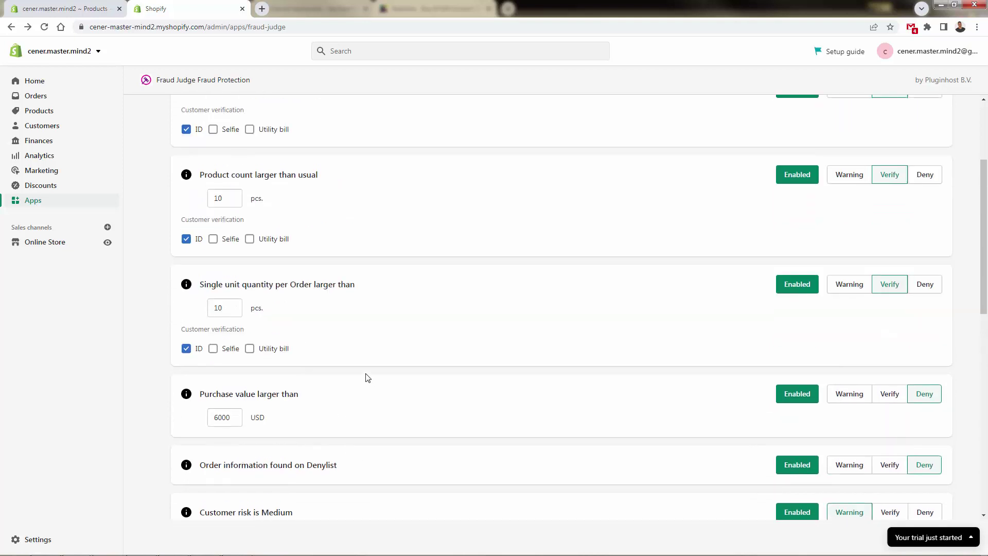
- Change the Product count larger than usual threshold from 10 to 25 pcs
left_click(222, 200)
double_click(222, 201)
type("25")
left_click(311, 204)
scroll(590, 424, "up", 3)
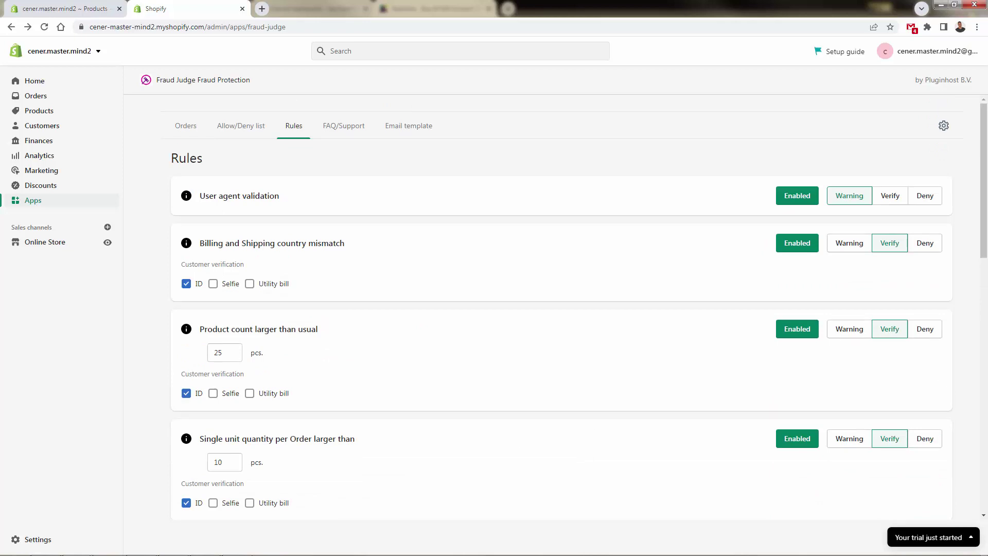
left_click(408, 126)
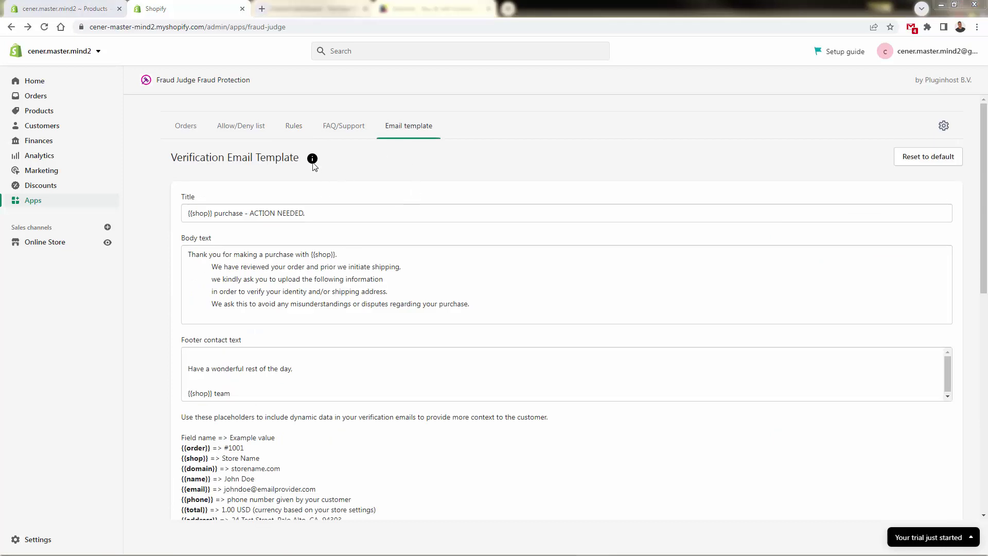
mouse_move(312, 158)
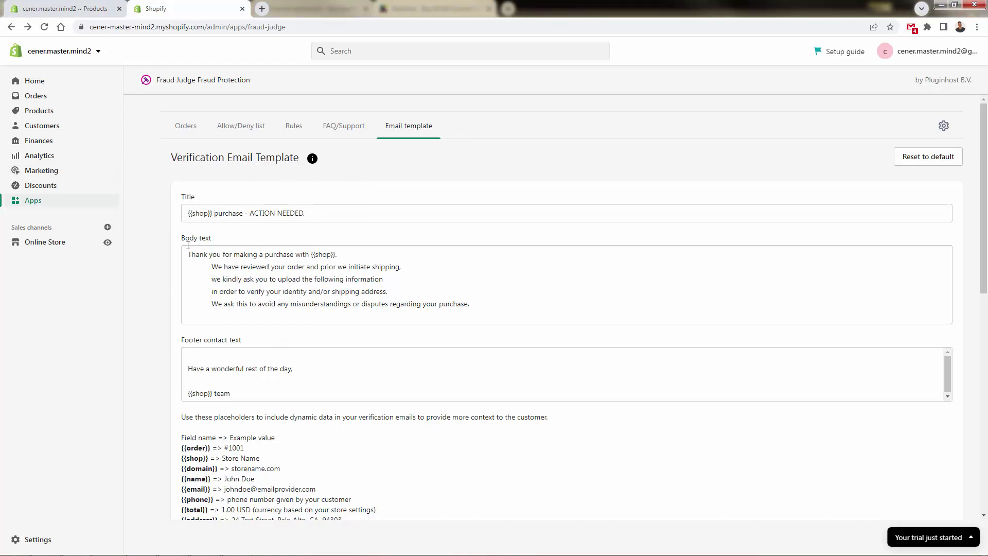
scroll(153, 329, "down", 1)
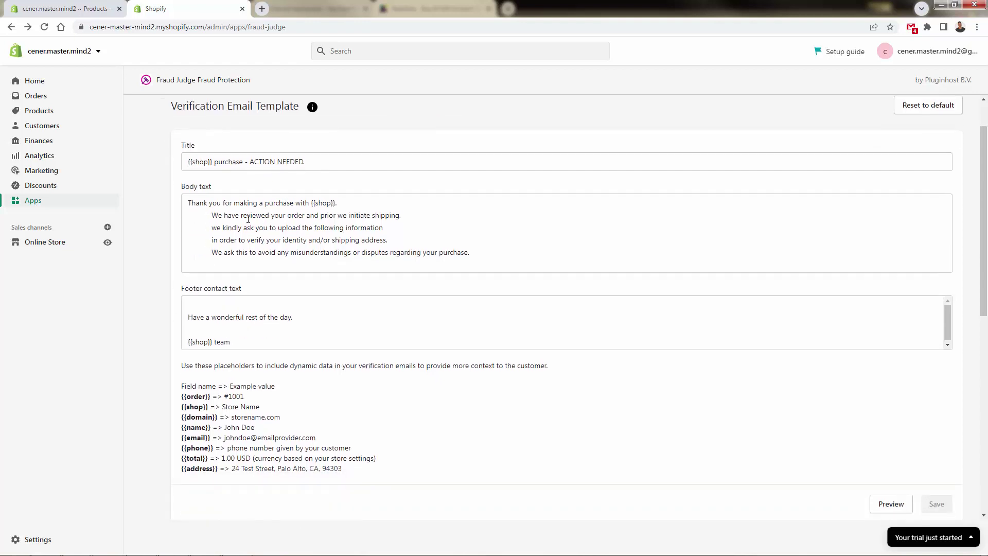
scroll(236, 292, "down", 2)
scroll(229, 361, "up", 3)
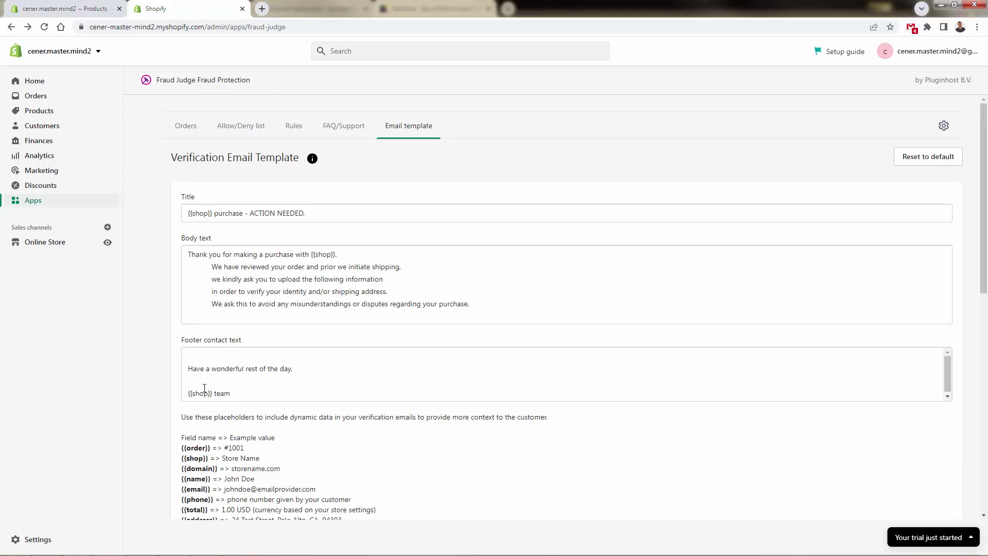
left_click_drag(188, 393, 225, 394)
left_click(226, 395)
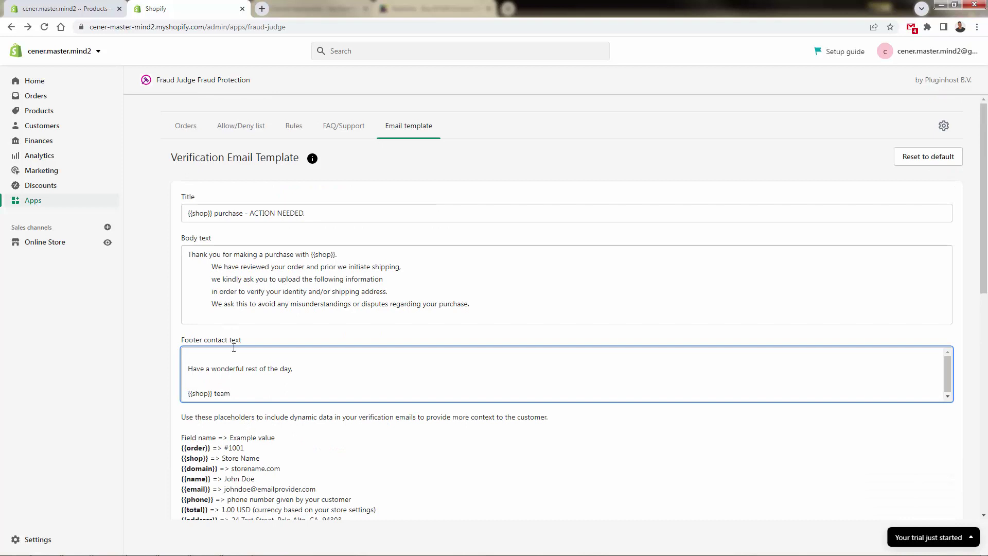
left_click_drag(295, 159, 240, 159)
left_click(240, 159)
- View the orders awaiting review, then the Allow/Deny list under its All, Allow and Deny filters
left_click(302, 133)
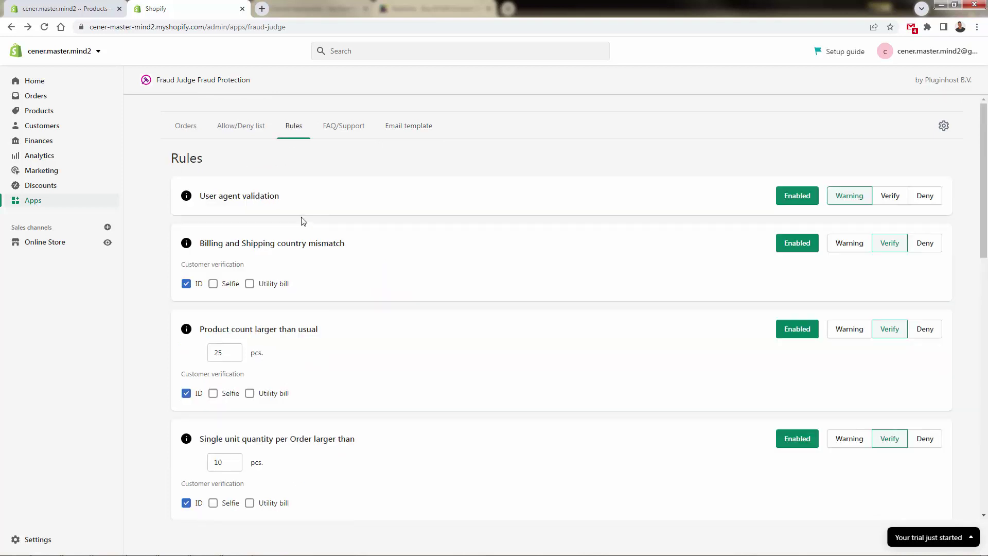
left_click(198, 132)
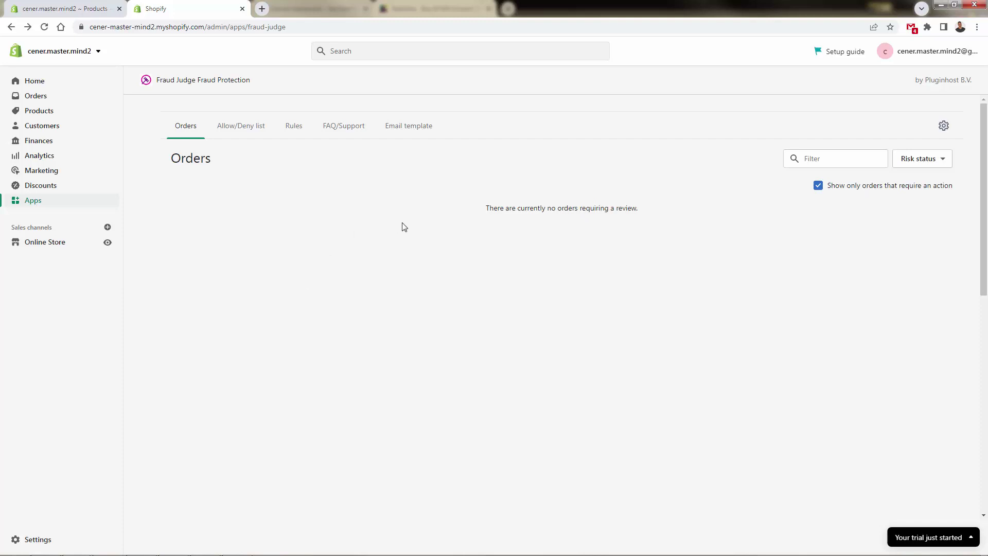
left_click(235, 126)
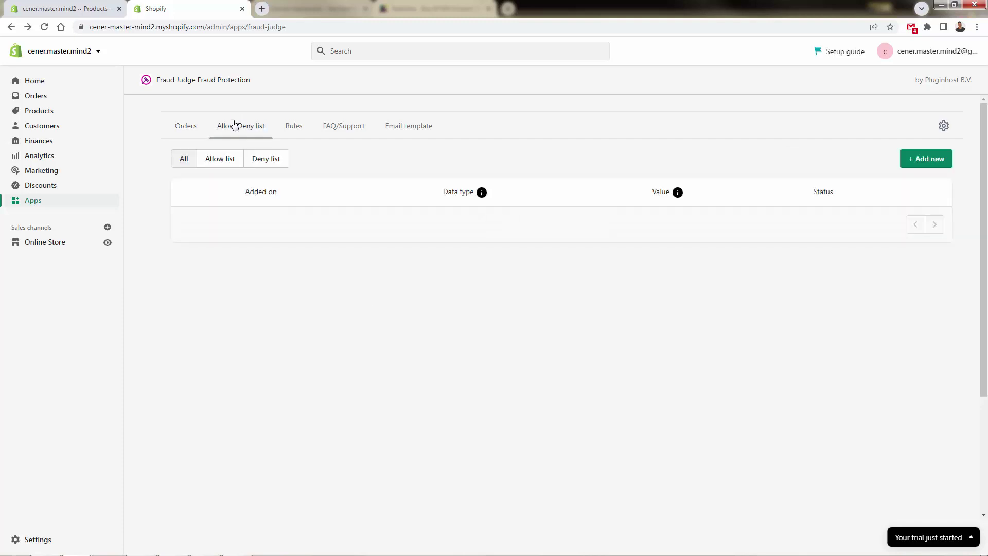
left_click(241, 164)
left_click(262, 164)
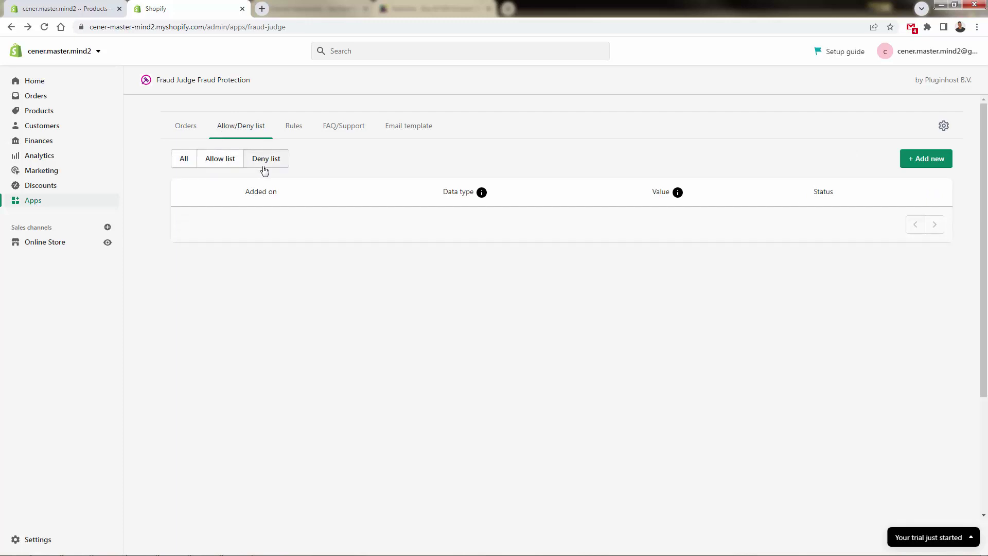
left_click(230, 165)
left_click(180, 163)
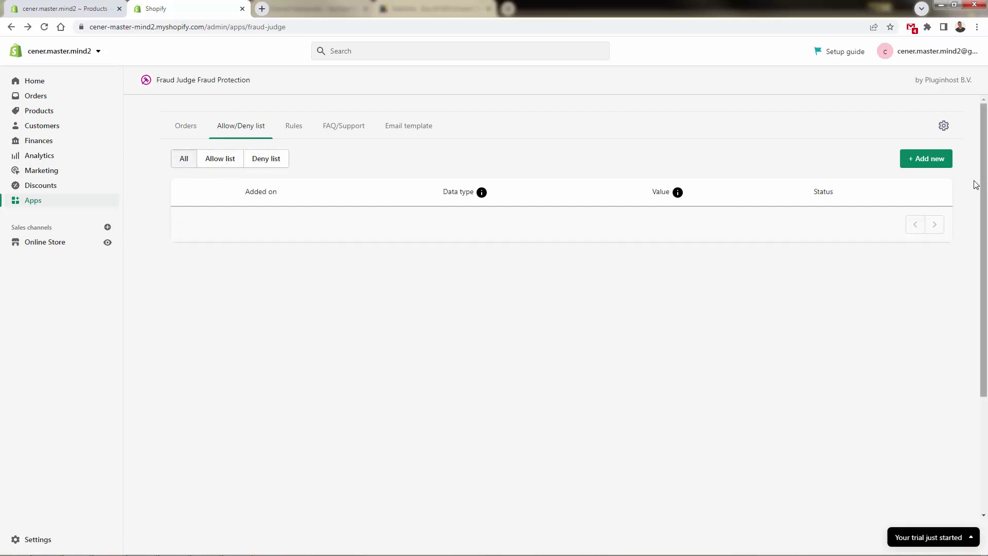
- Scroll through the fraud rules list to confirm the product count threshold of 25
left_click(293, 136)
scroll(366, 254, "down", 5)
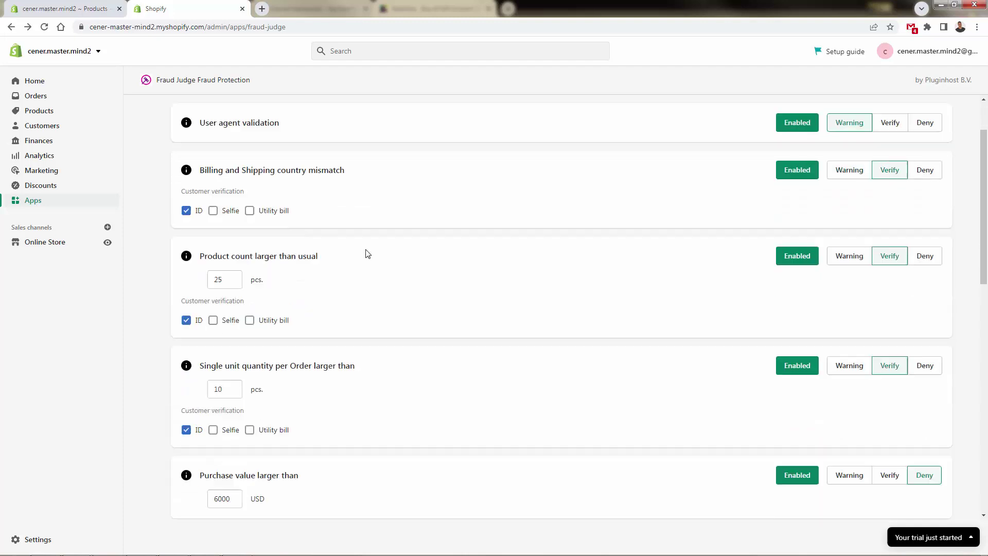
scroll(368, 254, "down", 1)
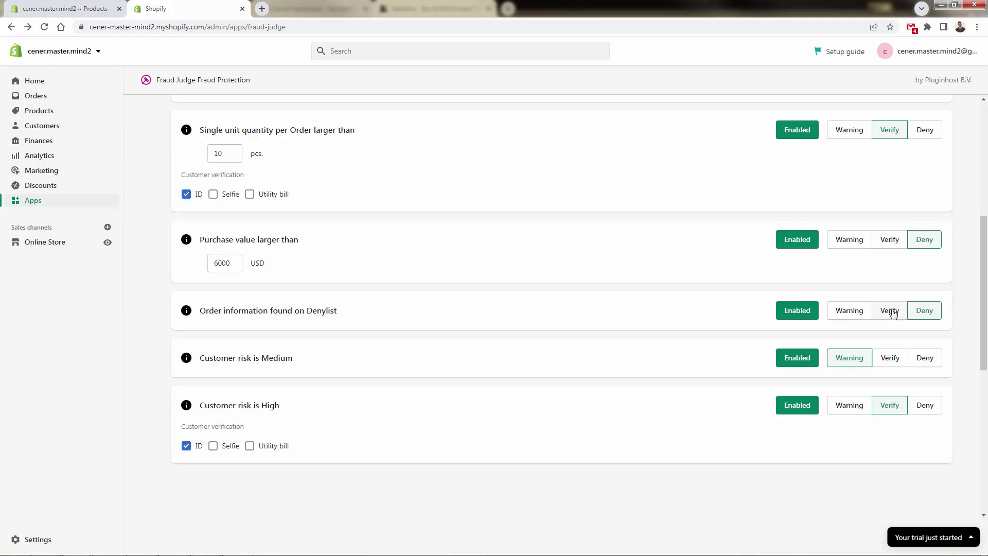
scroll(421, 340, "up", 5)
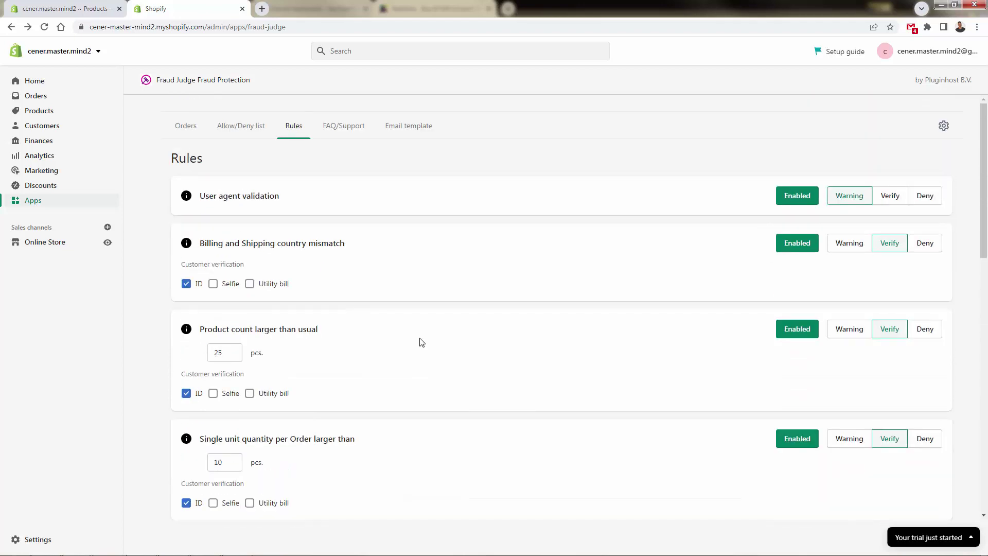
- Review the FAQ and support page, then check Orders for any orders awaiting review
left_click(346, 135)
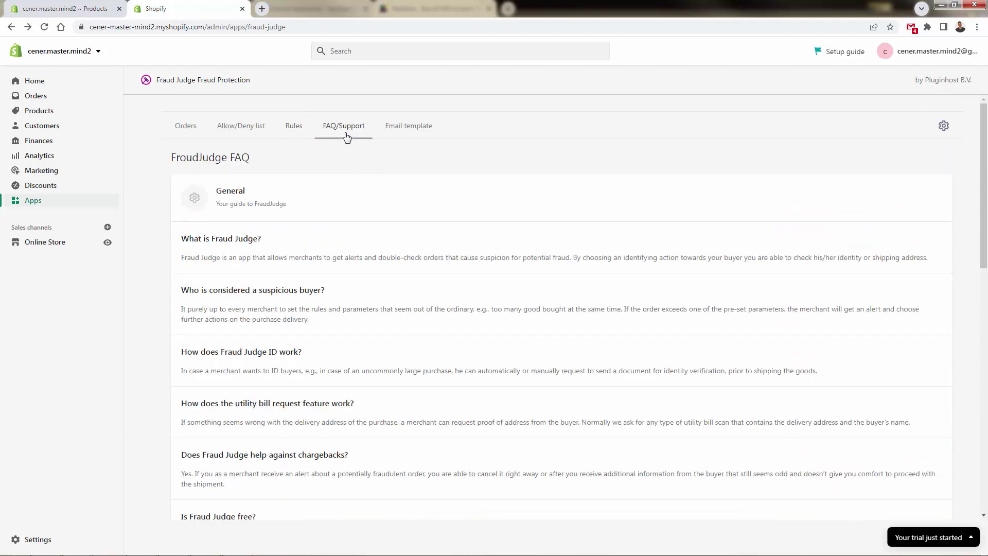
scroll(315, 233, "down", 8)
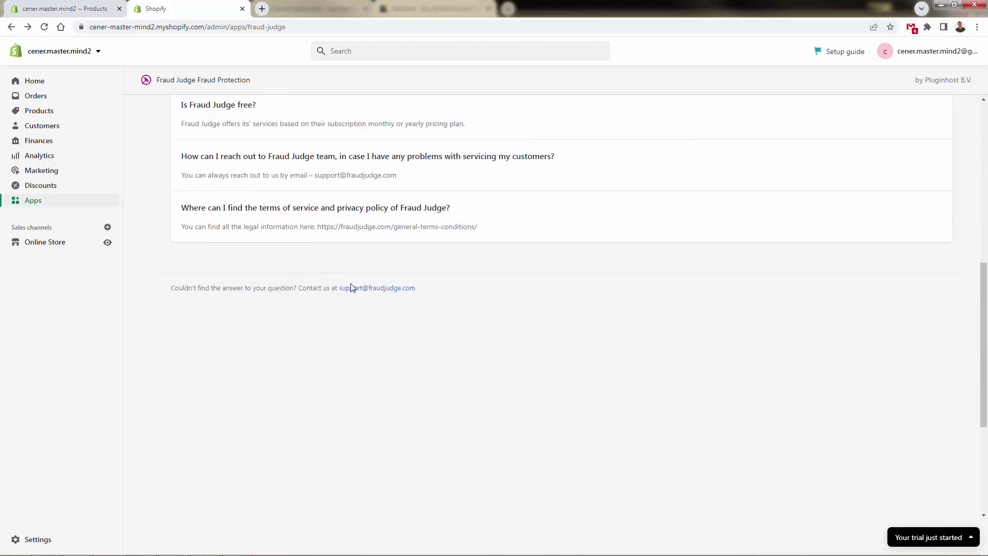
scroll(361, 342, "up", 8)
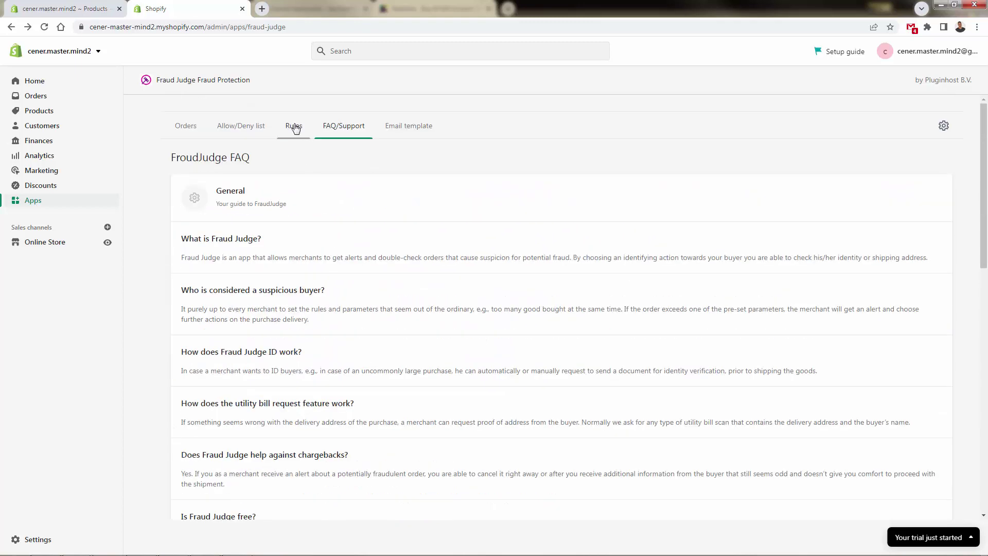
left_click(294, 126)
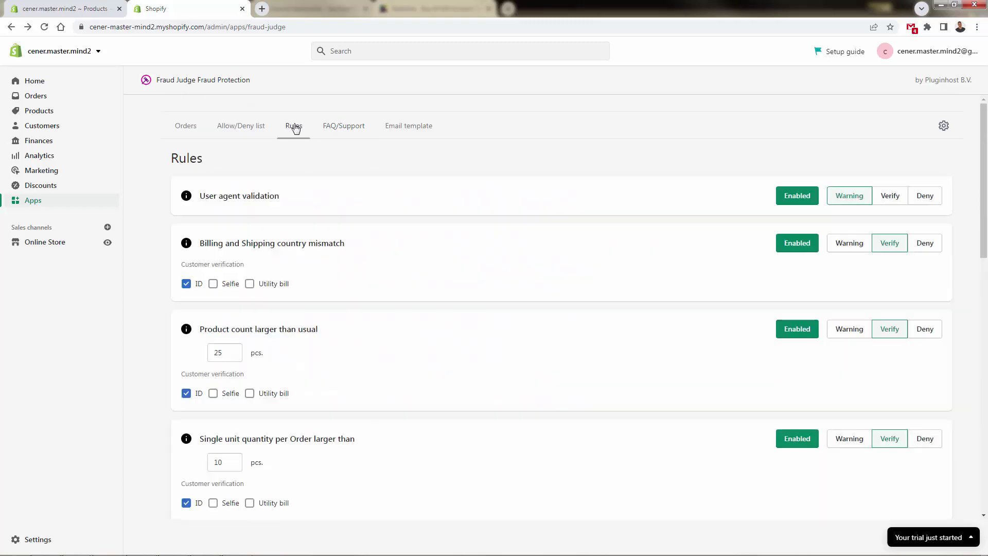
left_click(196, 129)
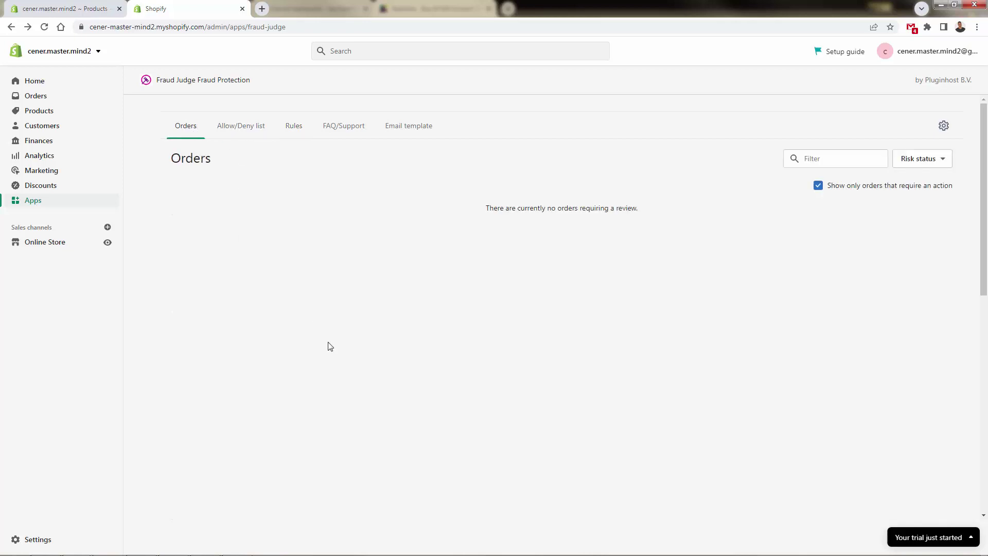
- Return to the Rules page showing Product count larger than usual at 25 pcs with Verify
left_click(303, 134)
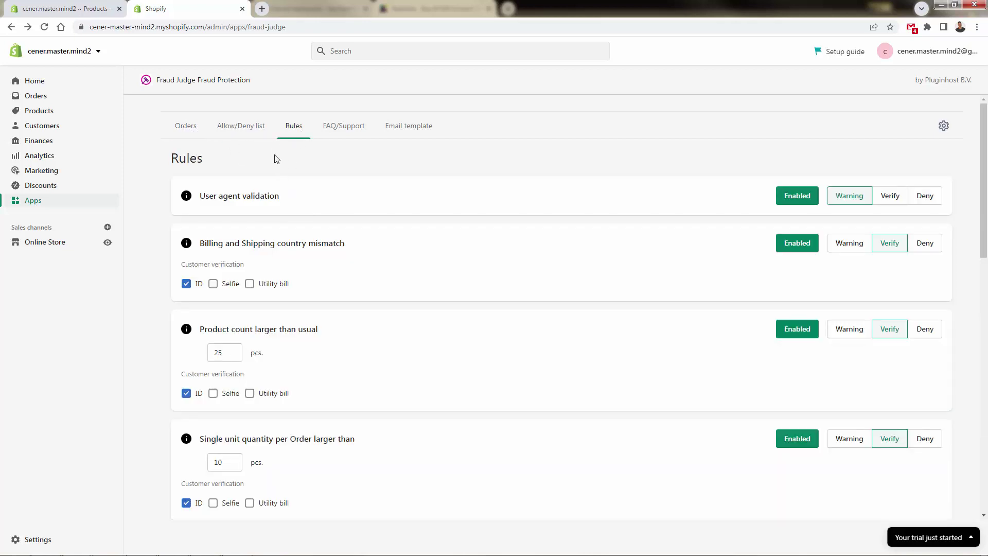